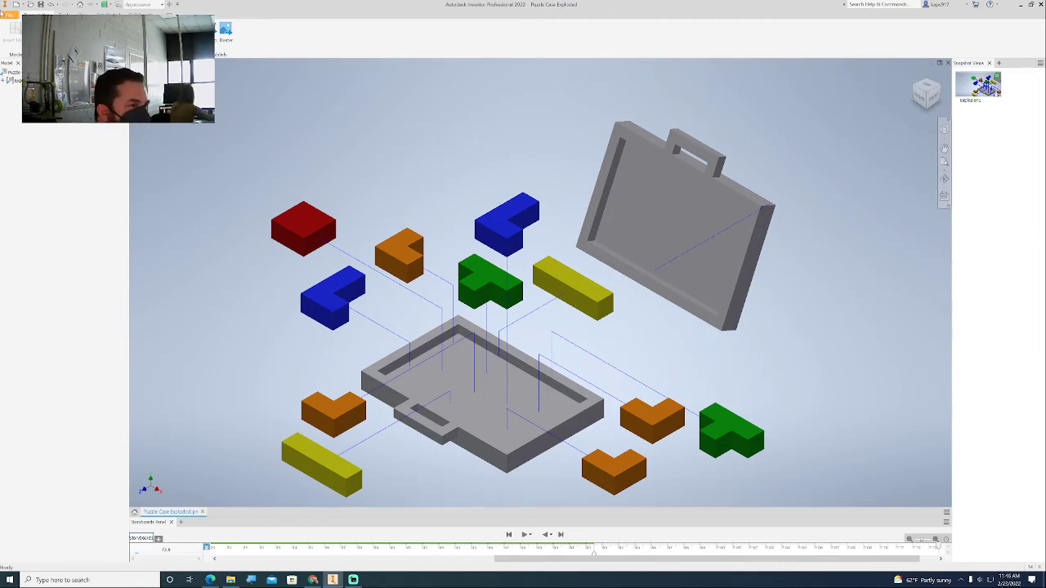
Create a new presentation file and move its assembly insert dialog to the middle of the workspace
left_click(12, 15)
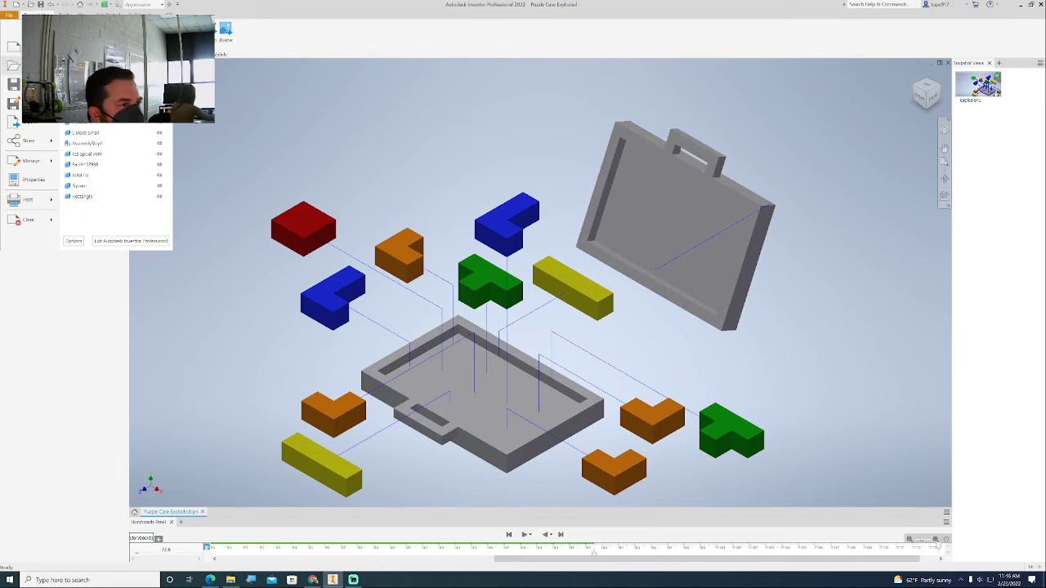
left_click(12, 18)
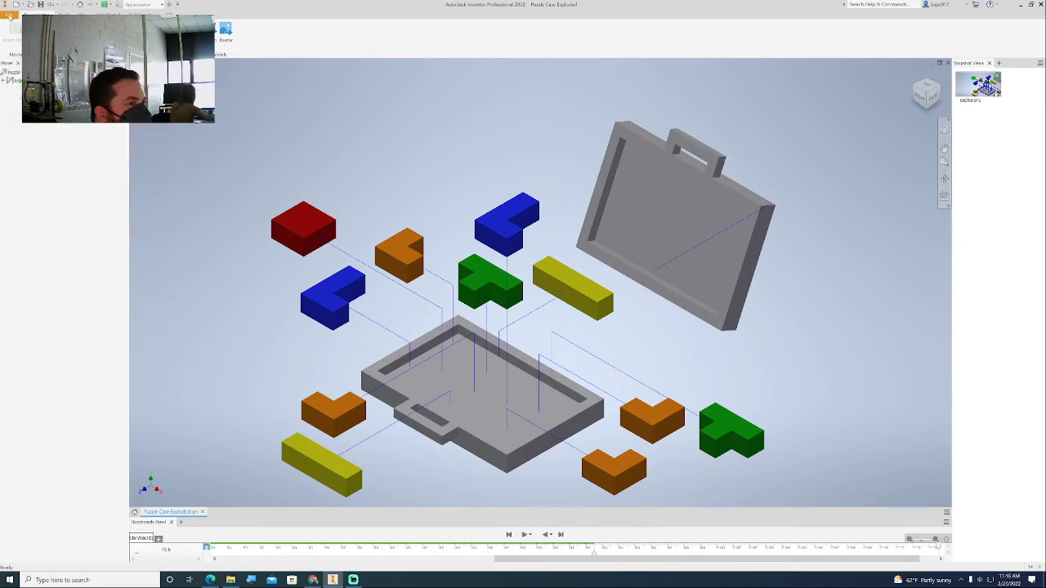
left_click(11, 18)
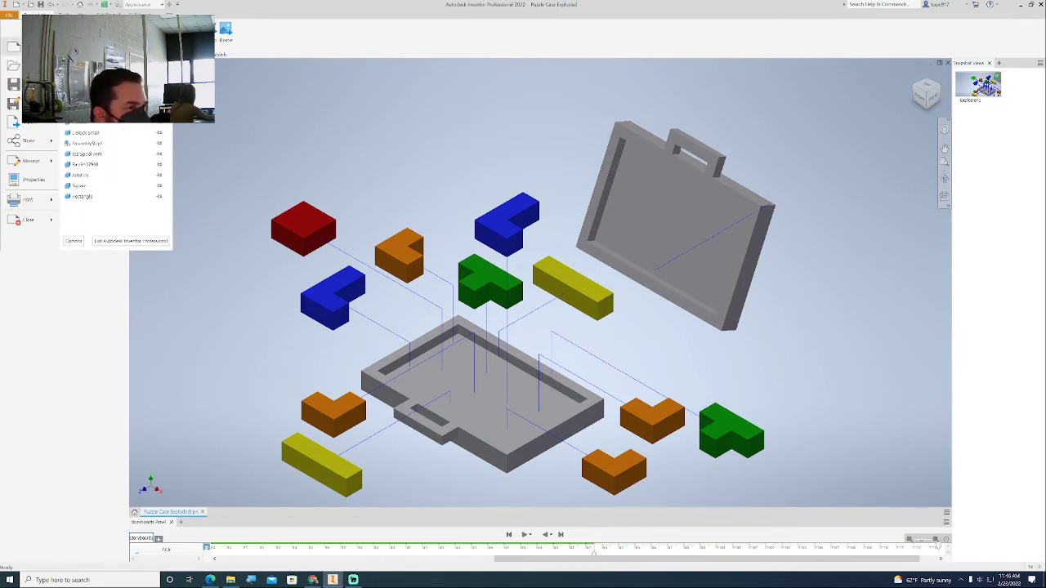
mouse_move(14, 48)
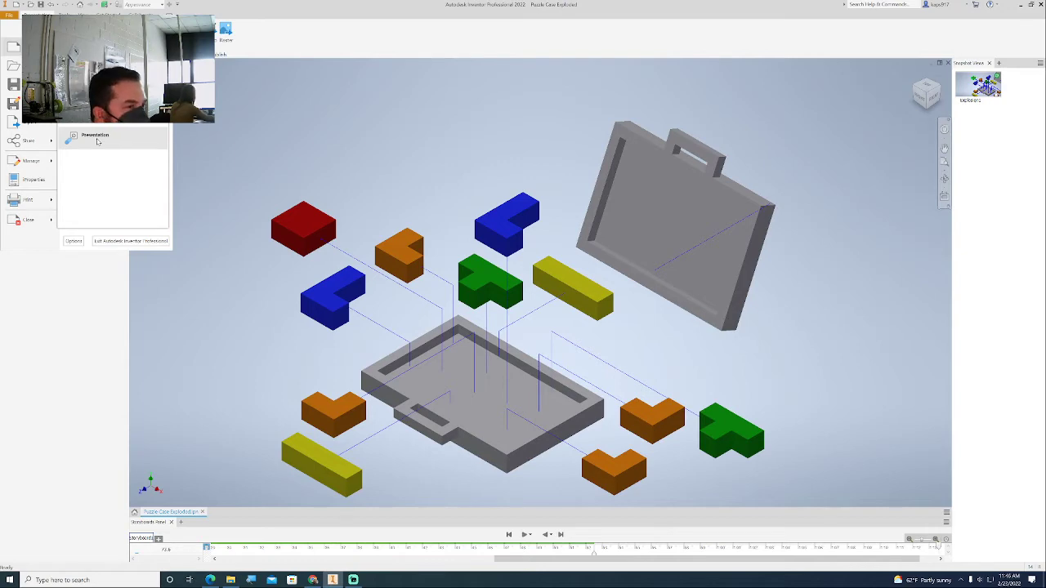
left_click(97, 141)
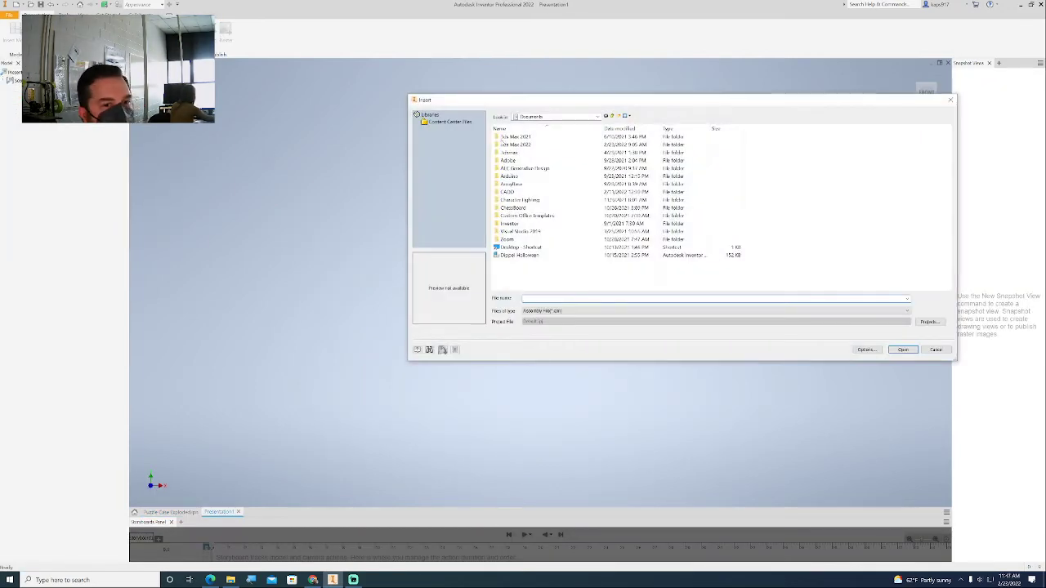
left_click_drag(634, 104, 462, 104)
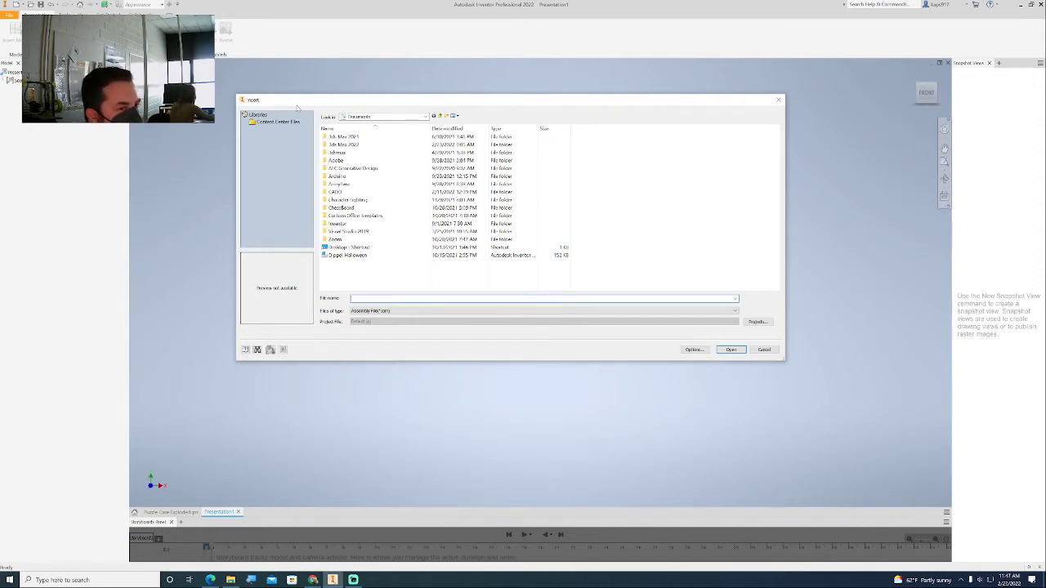
Check which file types can be inserted into the presentation
left_click(384, 311)
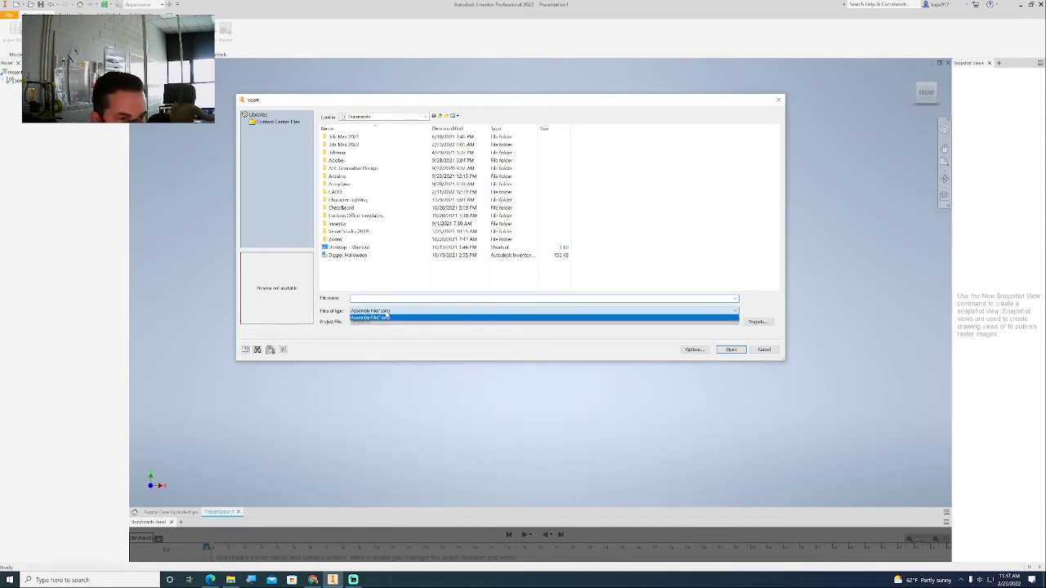
left_click(387, 318)
left_click(388, 312)
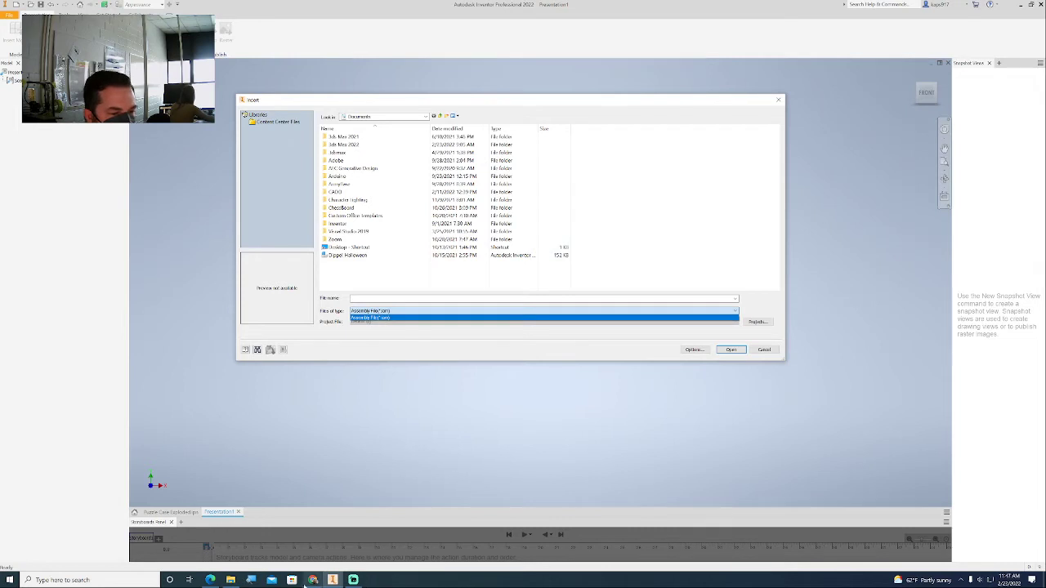
Switch to the workbook PDF in Edge, answer the presentation file type question with "Assemblies or .IAM files", and return to Inventor
left_click(210, 580)
left_click(308, 391)
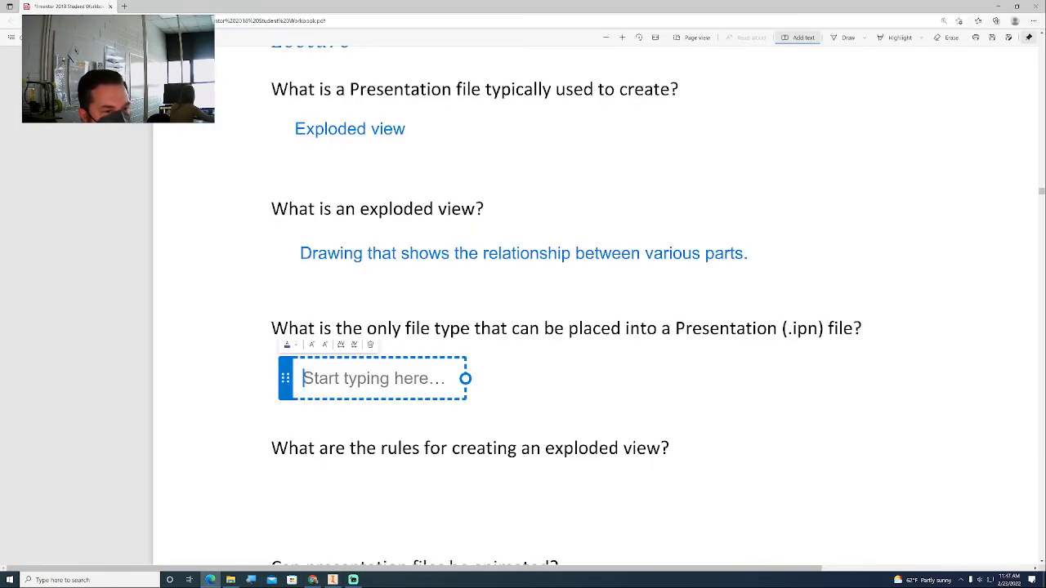
type("A")
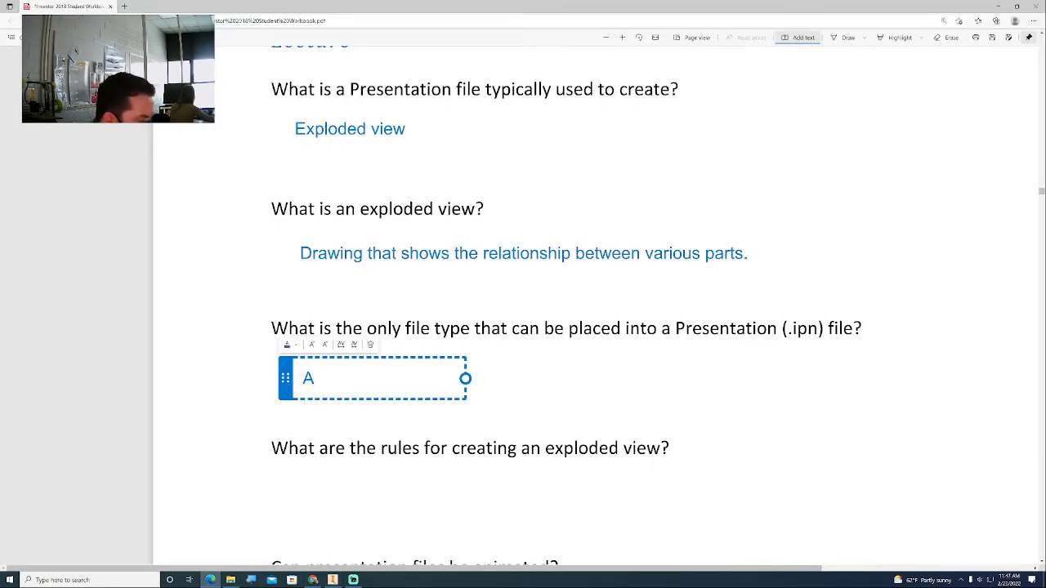
type("ssemblies")
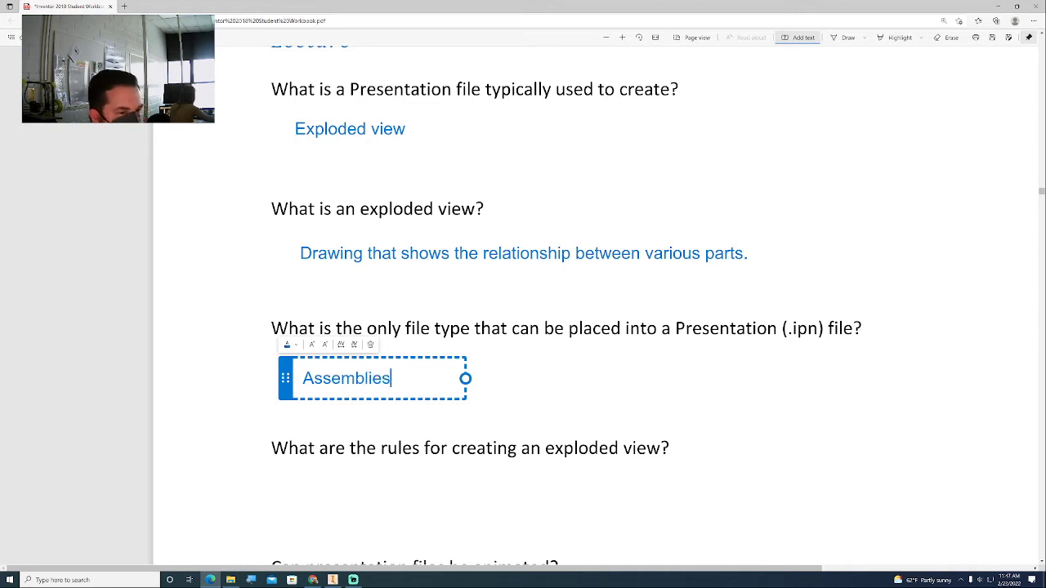
type(" or")
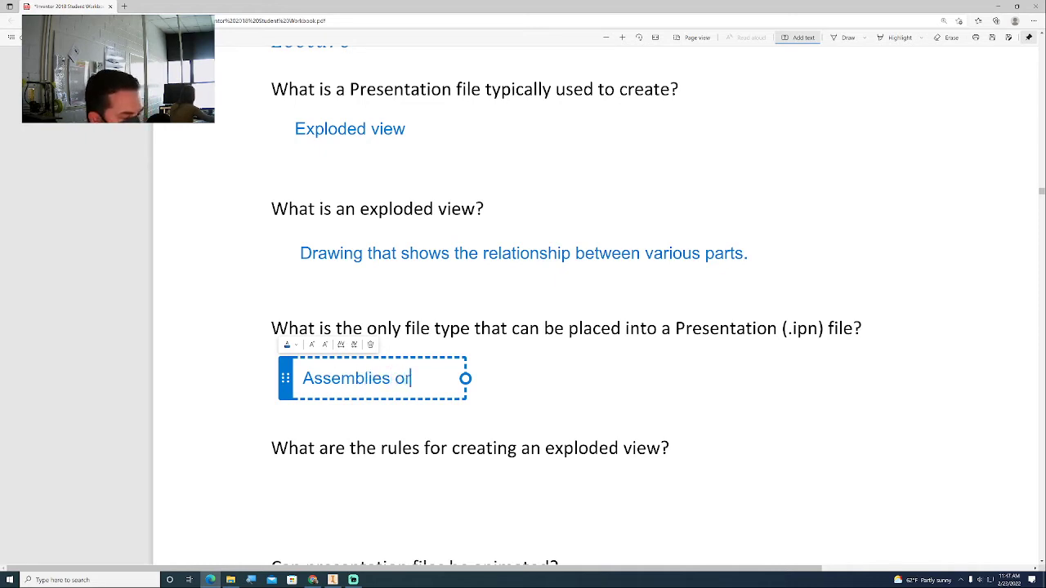
type(" .IAMS")
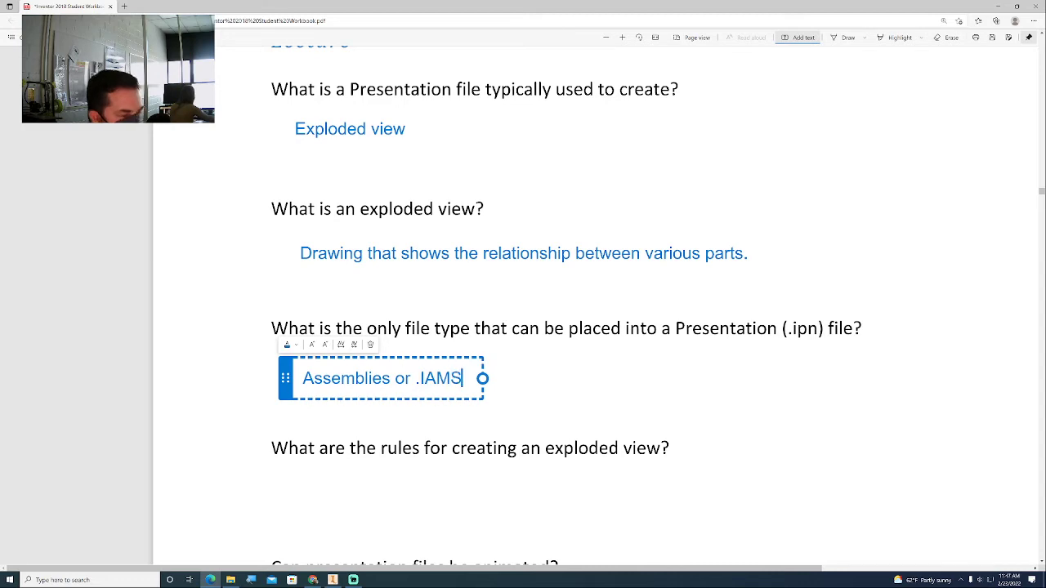
key("BackSpace")
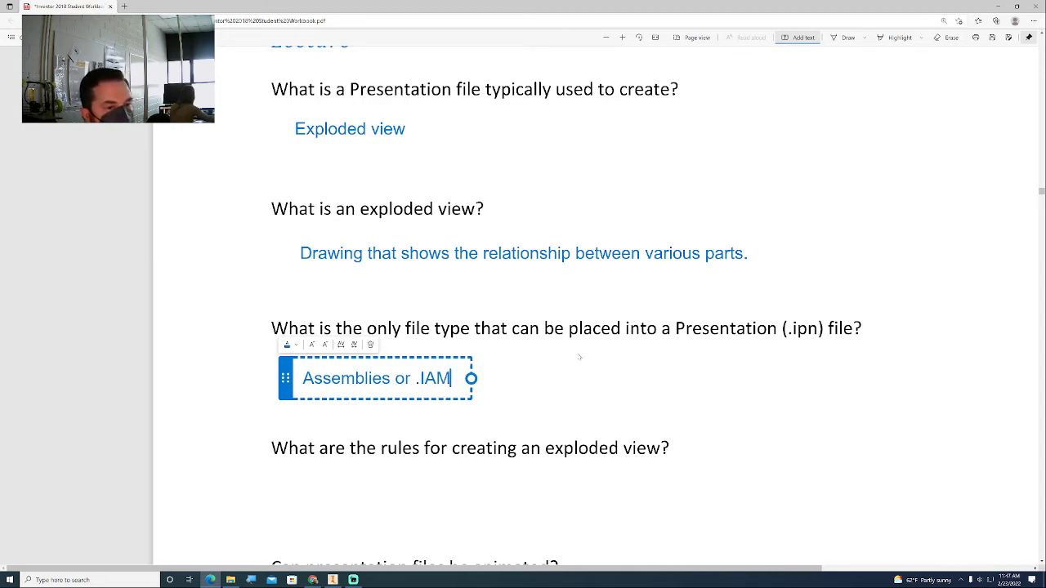
left_click(528, 399)
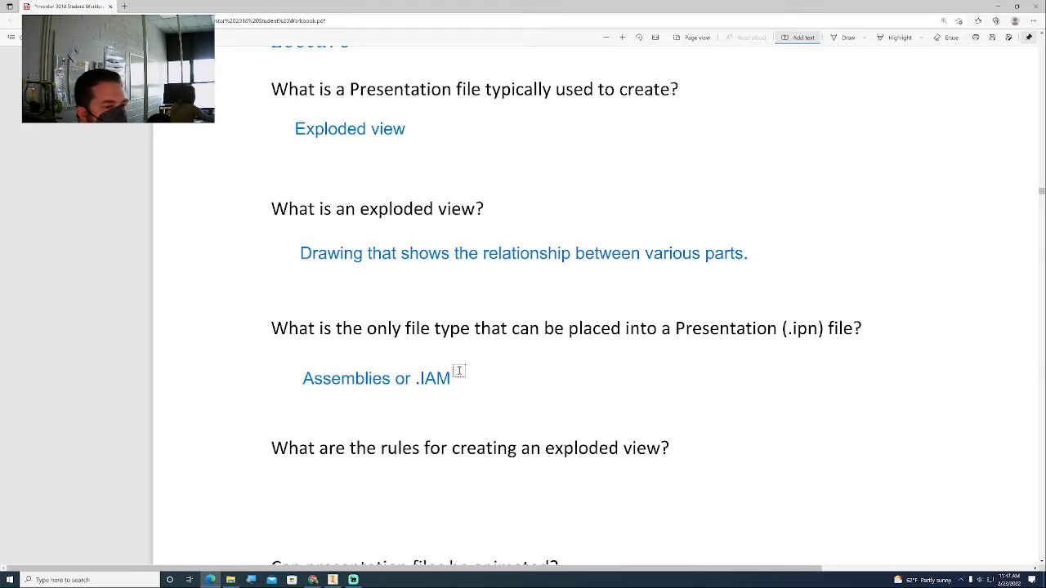
left_click(451, 379)
type("files")
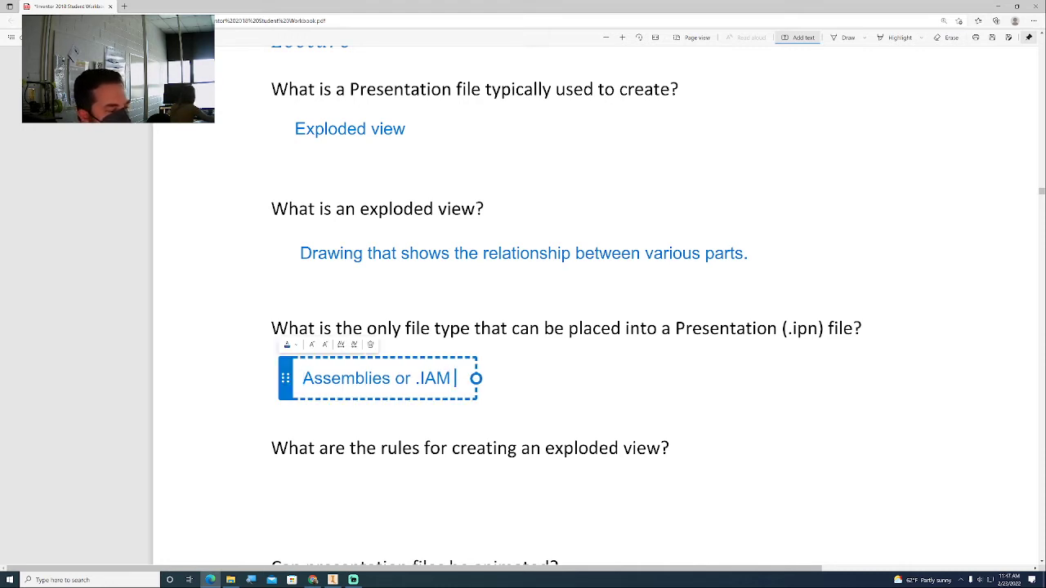
left_click(567, 419)
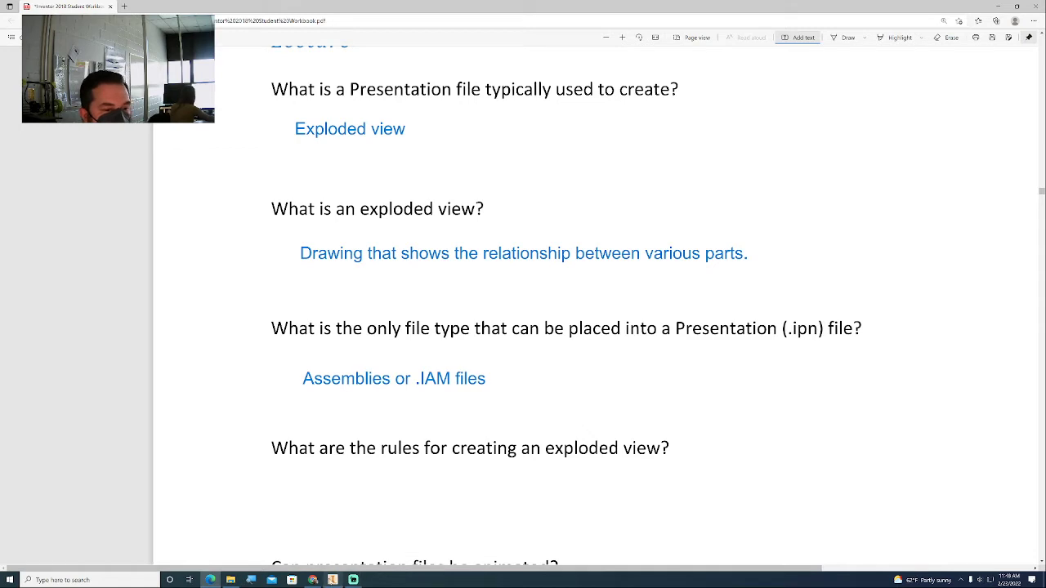
left_click(331, 580)
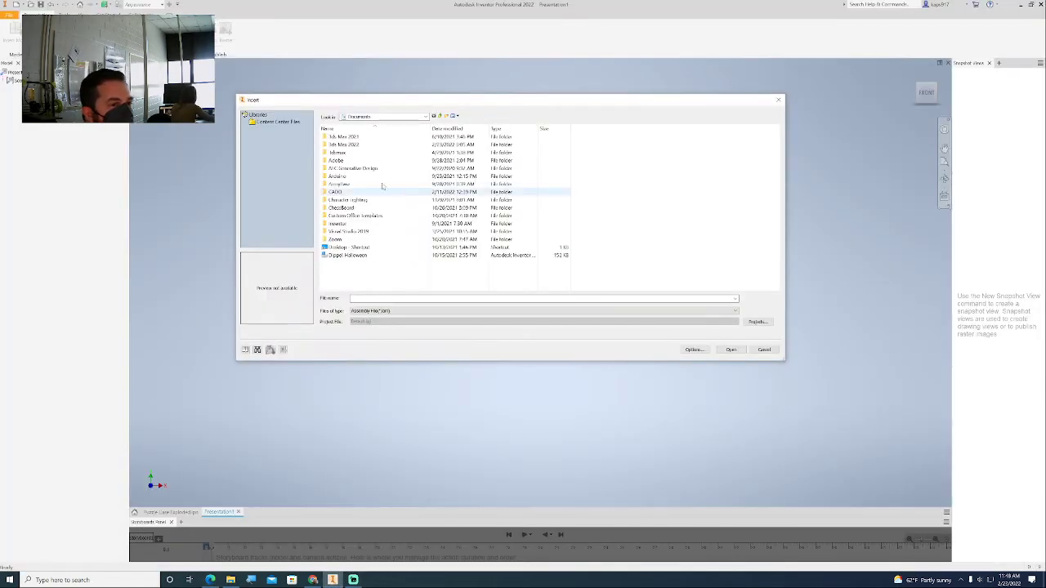
Look for the puzzle assembly in the Puzzle folder under Documents > CADD and in Libraries
left_click(425, 117)
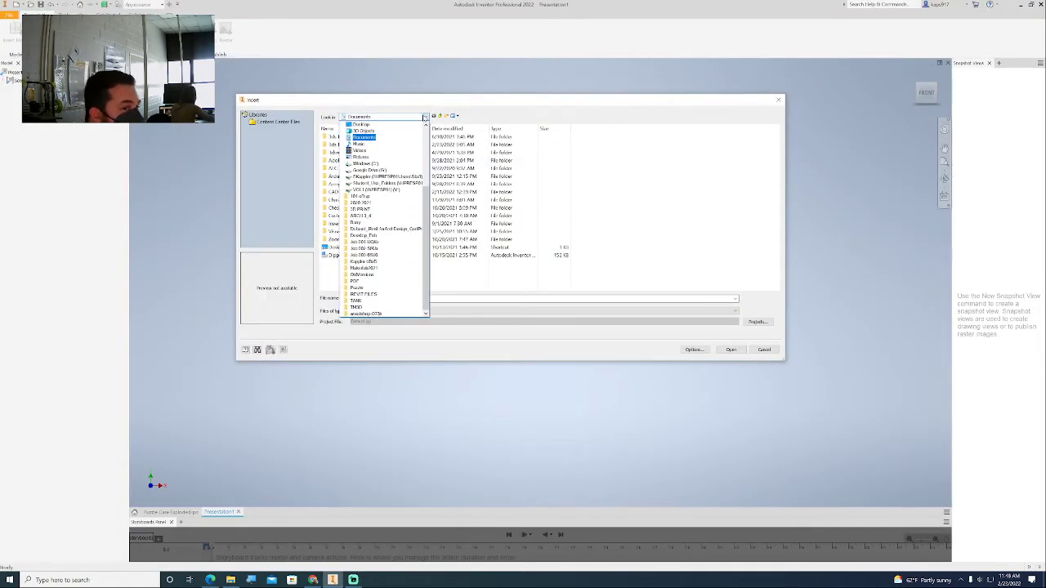
left_click_drag(426, 206, 426, 146)
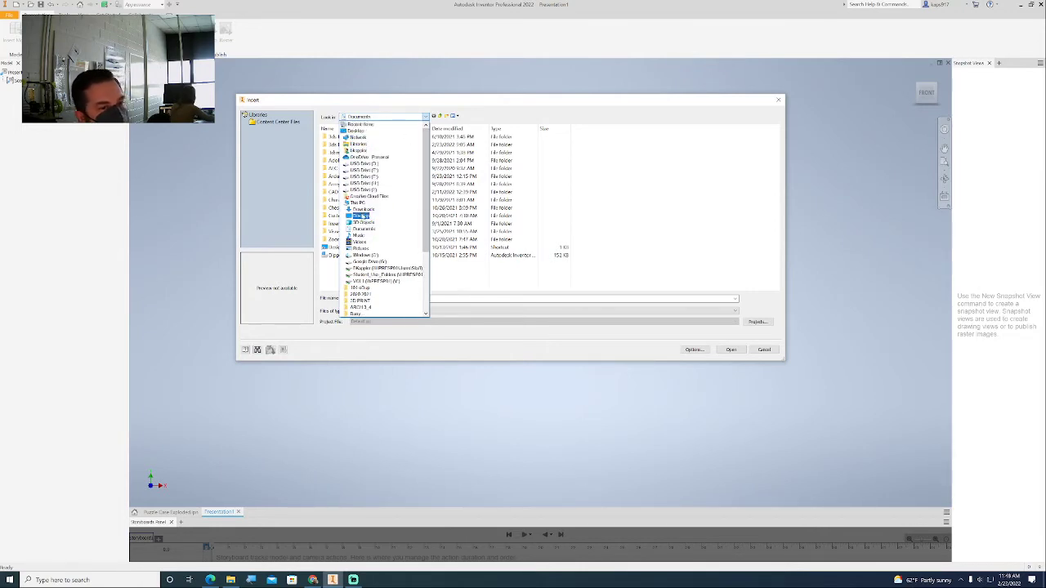
left_click(363, 228)
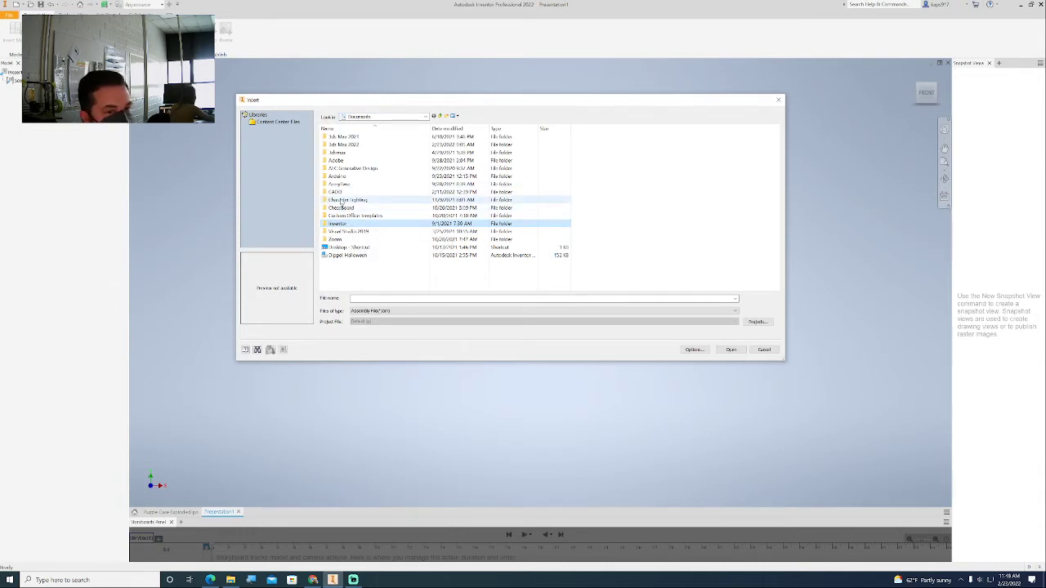
double_click(342, 192)
double_click(334, 136)
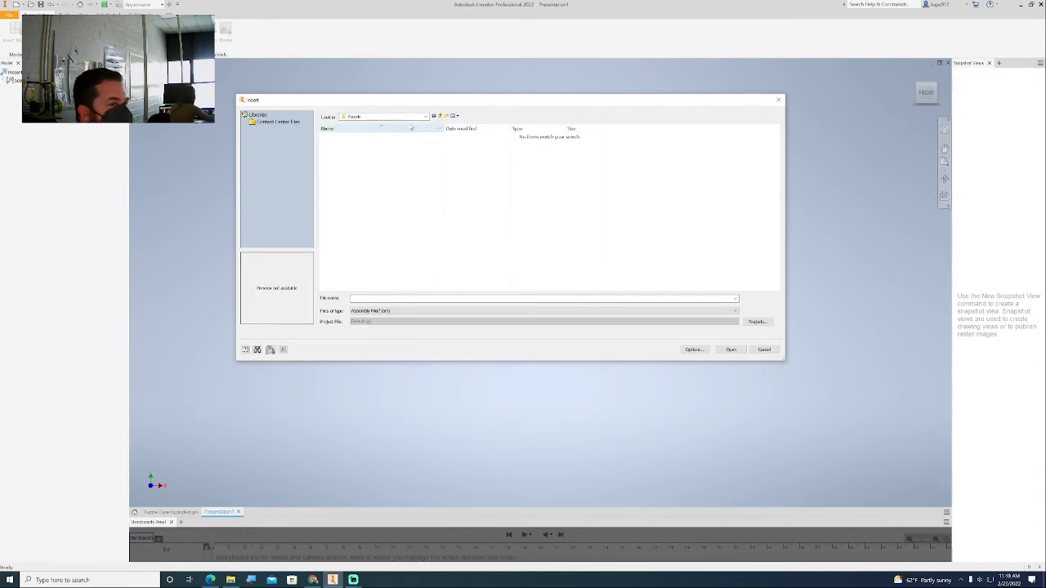
left_click(418, 118)
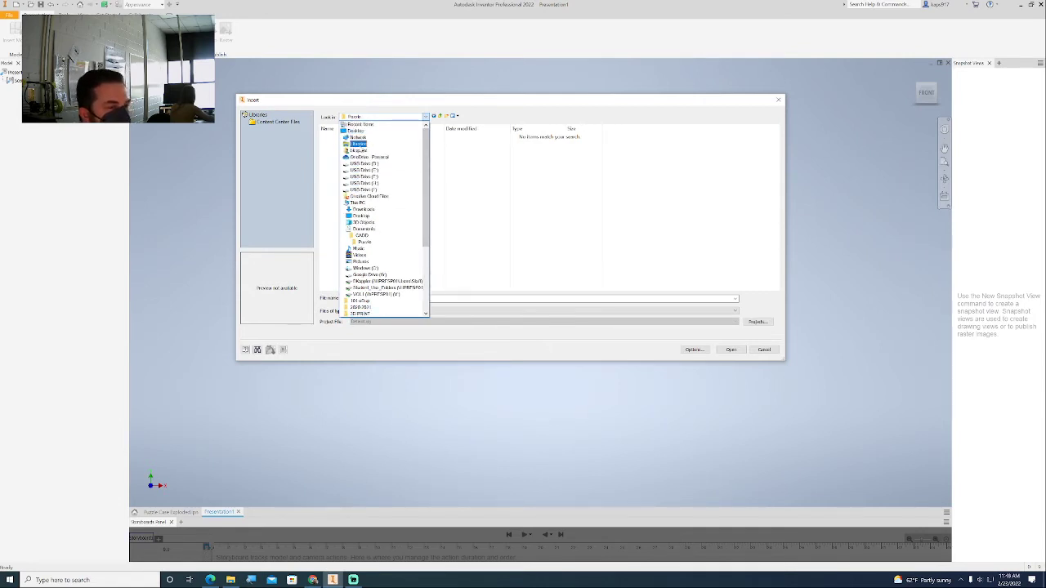
left_click(358, 144)
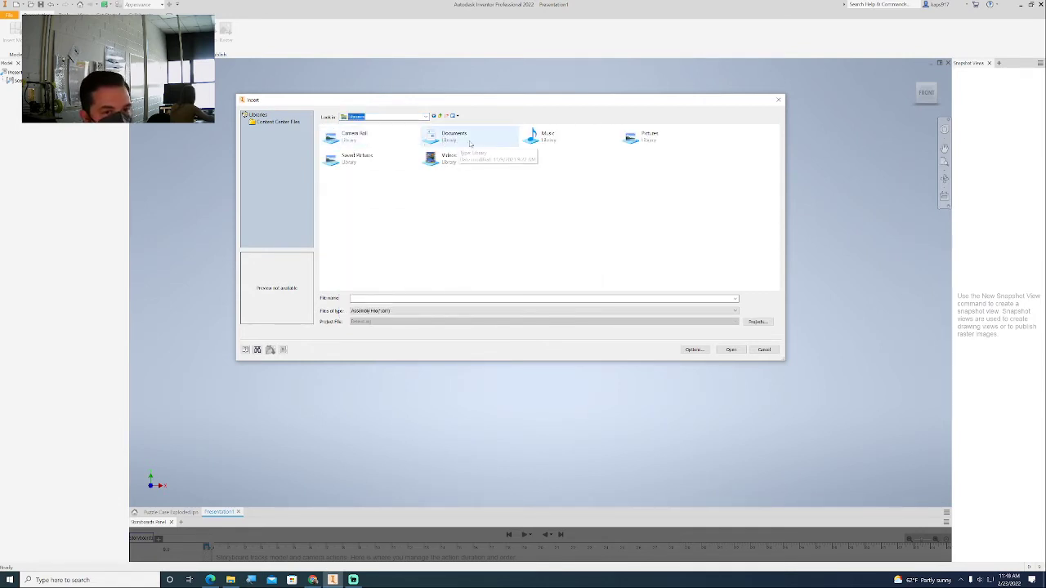
Browse to the Puzzle folder on the Desktop for the assembly to insert
left_click(397, 118)
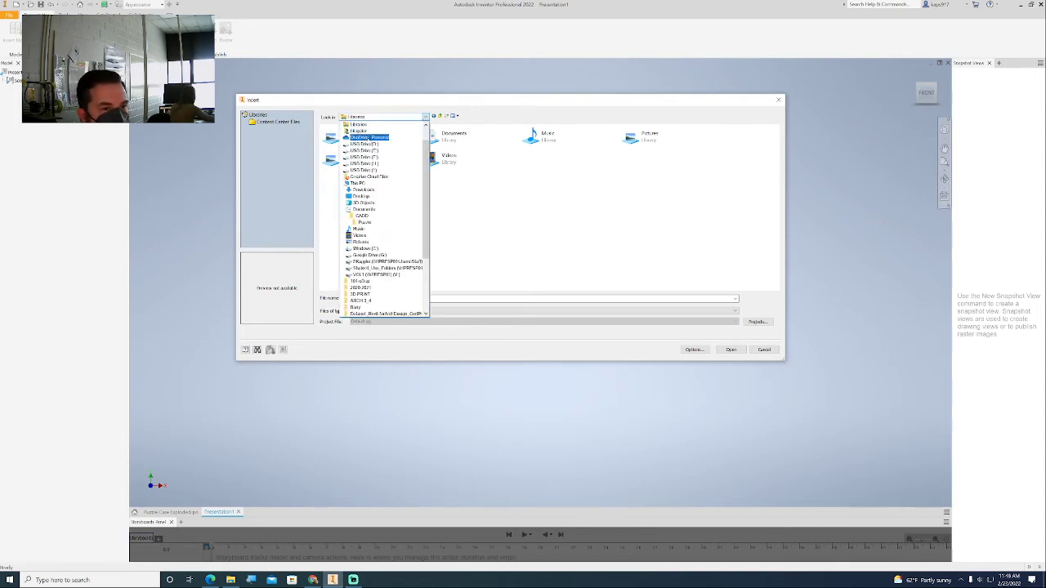
left_click(358, 131)
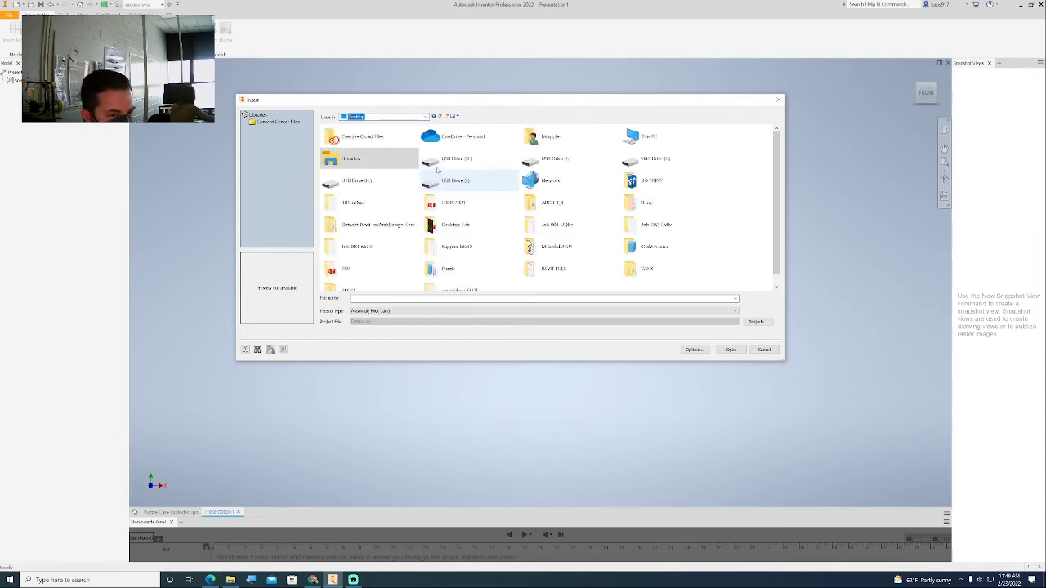
scroll(651, 227, "down", 1)
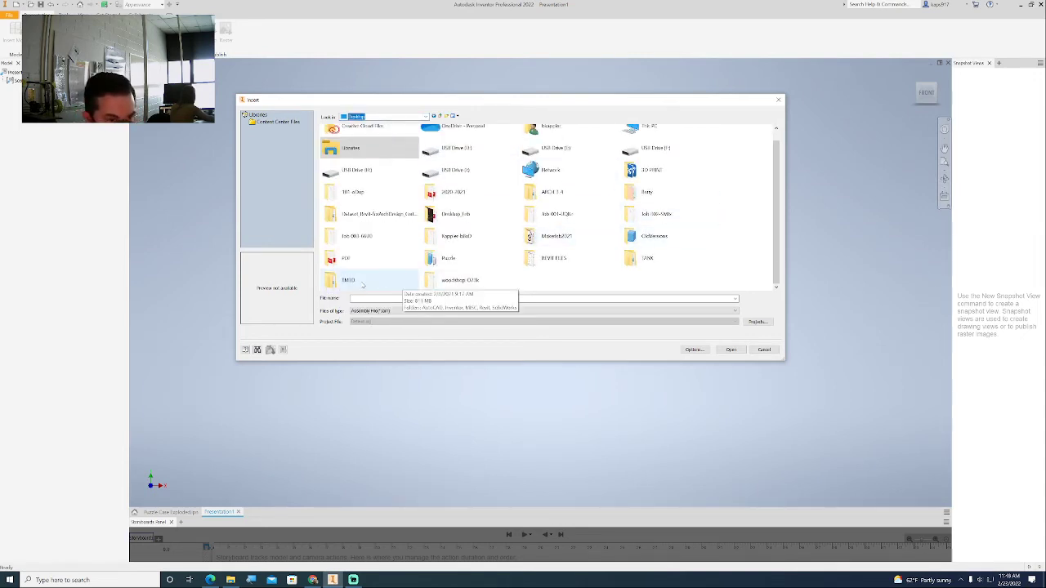
scroll(547, 200, "up", 1)
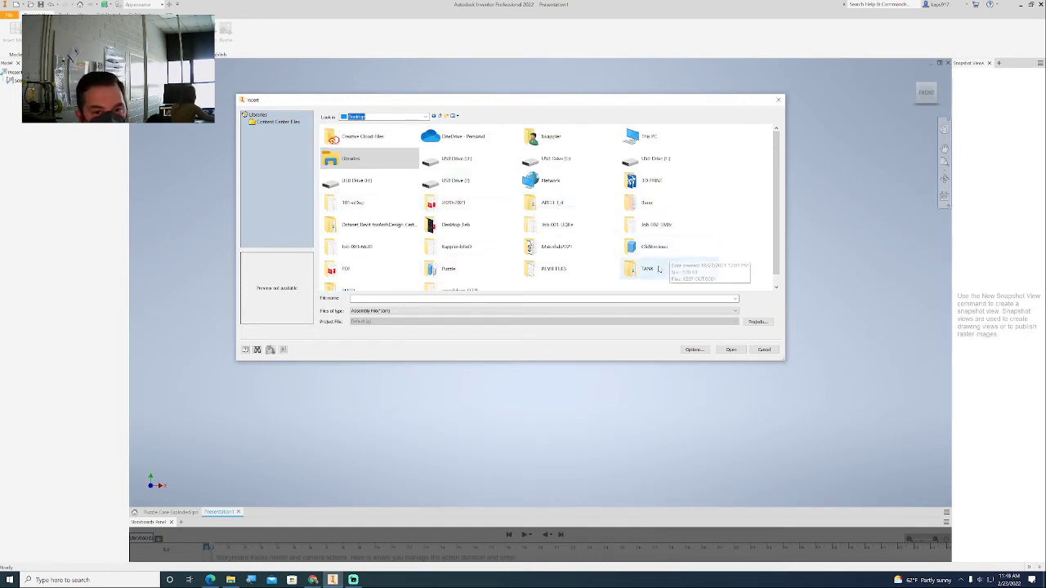
scroll(656, 258, "down", 1)
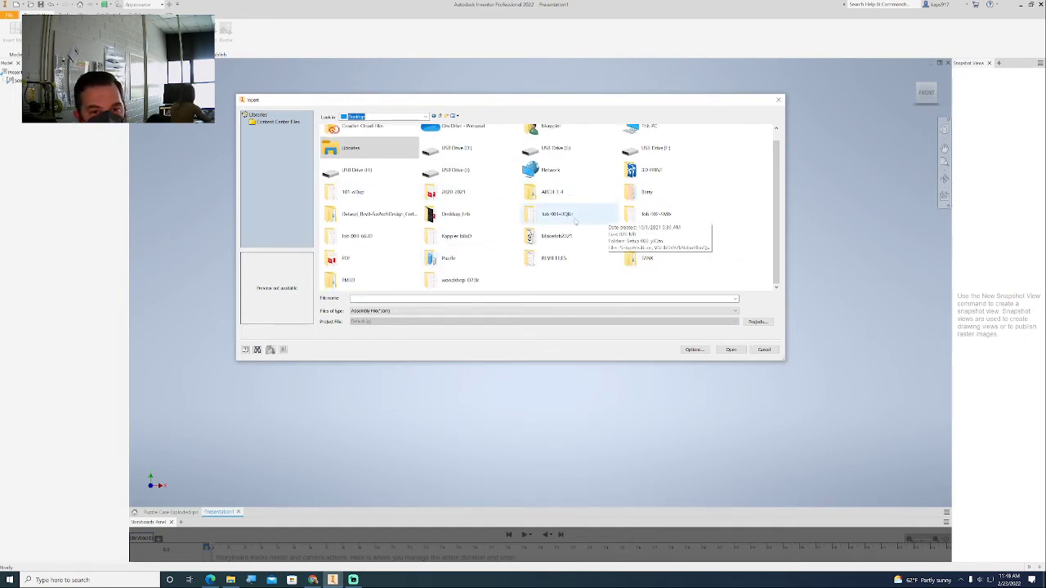
double_click(456, 260)
Insert the Puzzle Case assembly into the new presentation
left_click(342, 152)
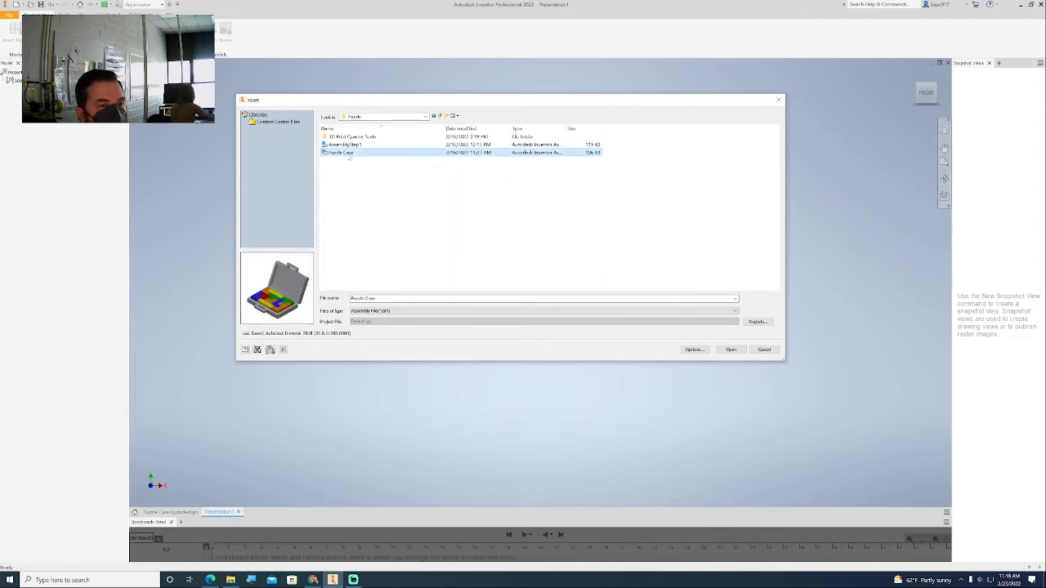
left_click(347, 144)
left_click(343, 152)
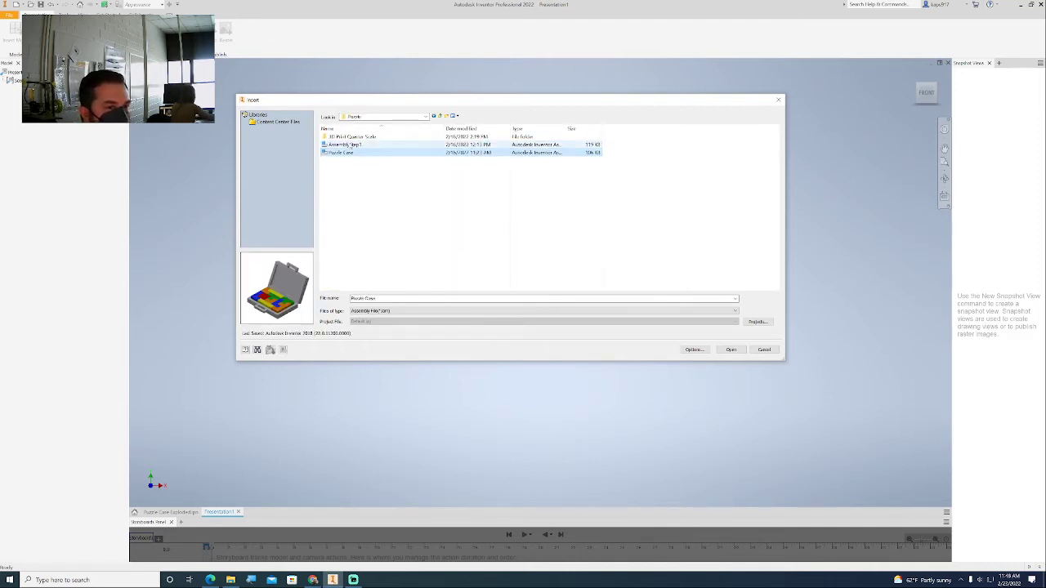
left_click(730, 350)
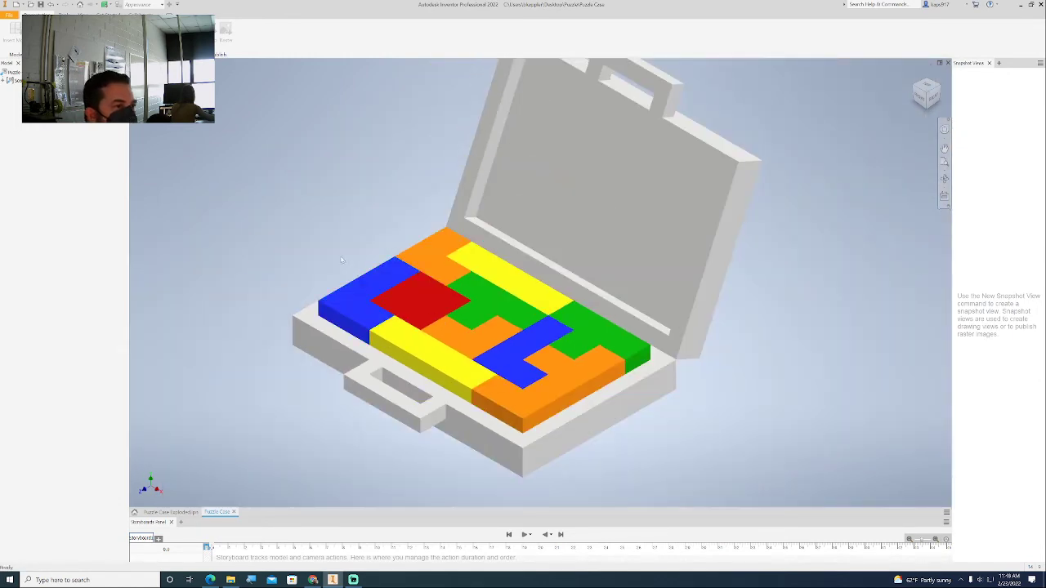
left_click(352, 309)
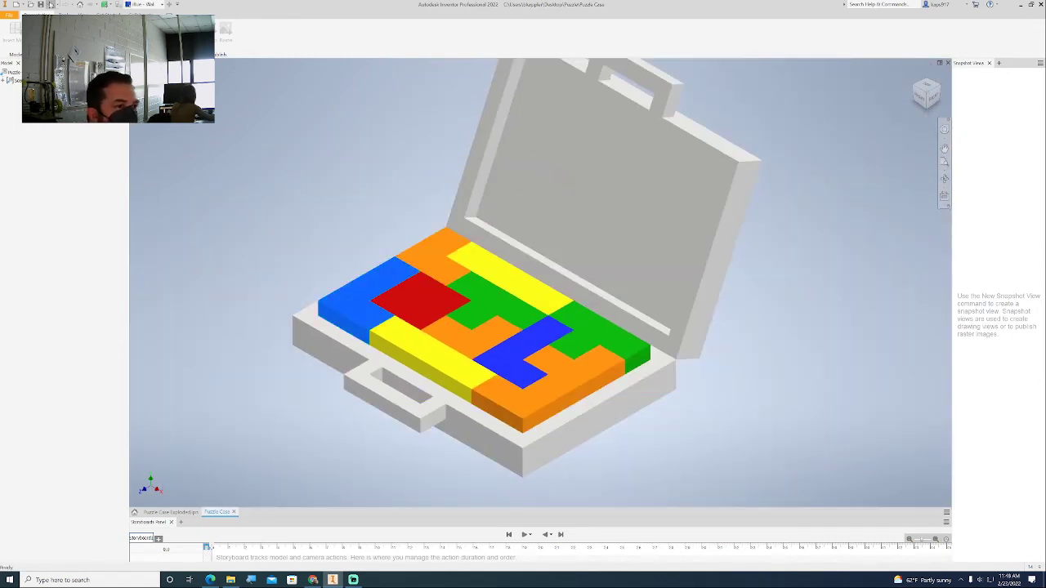
left_click(63, 14)
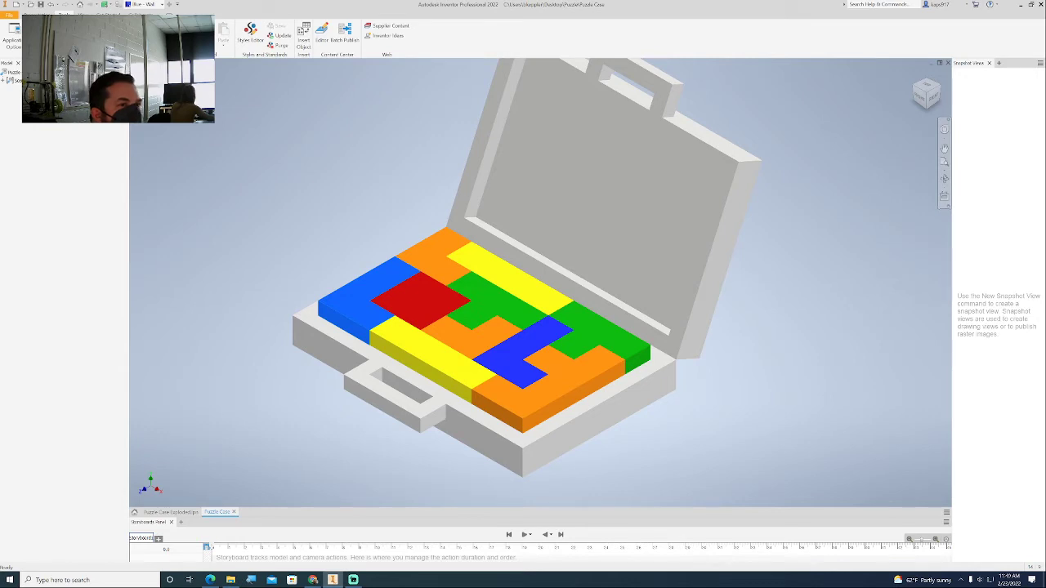
left_click(83, 14)
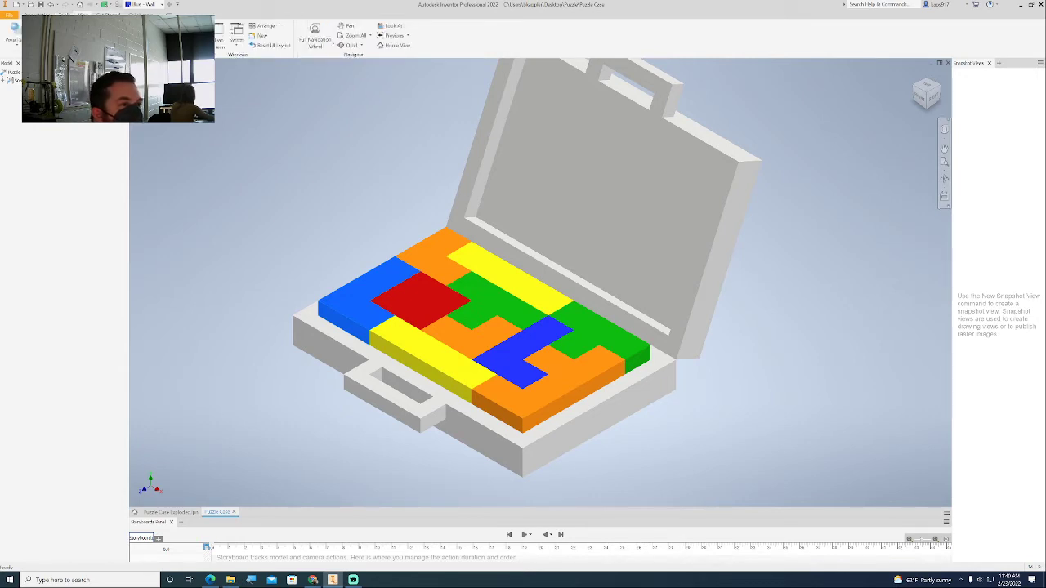
left_click(109, 14)
left_click(140, 14)
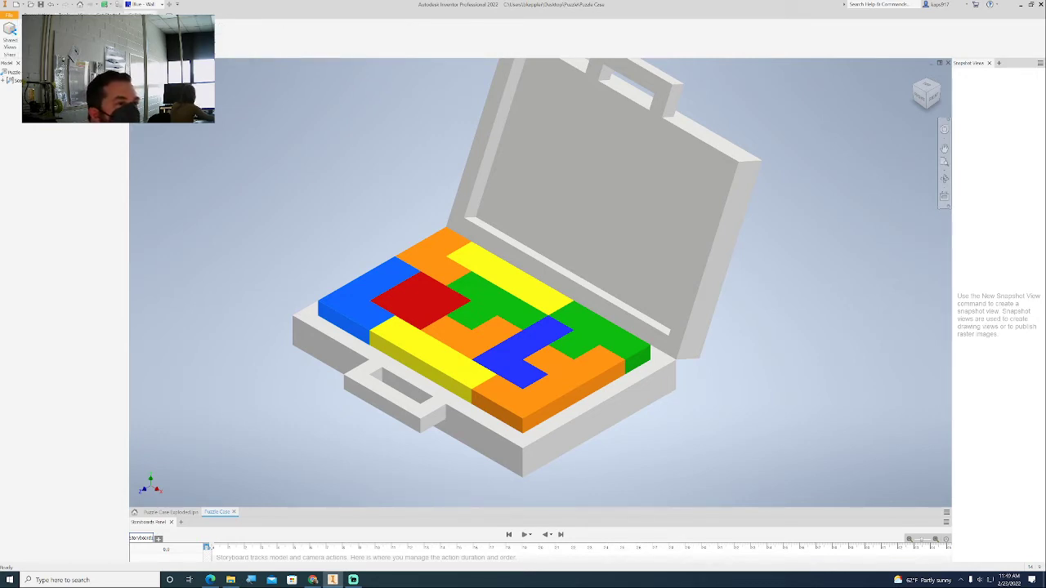
left_click(38, 14)
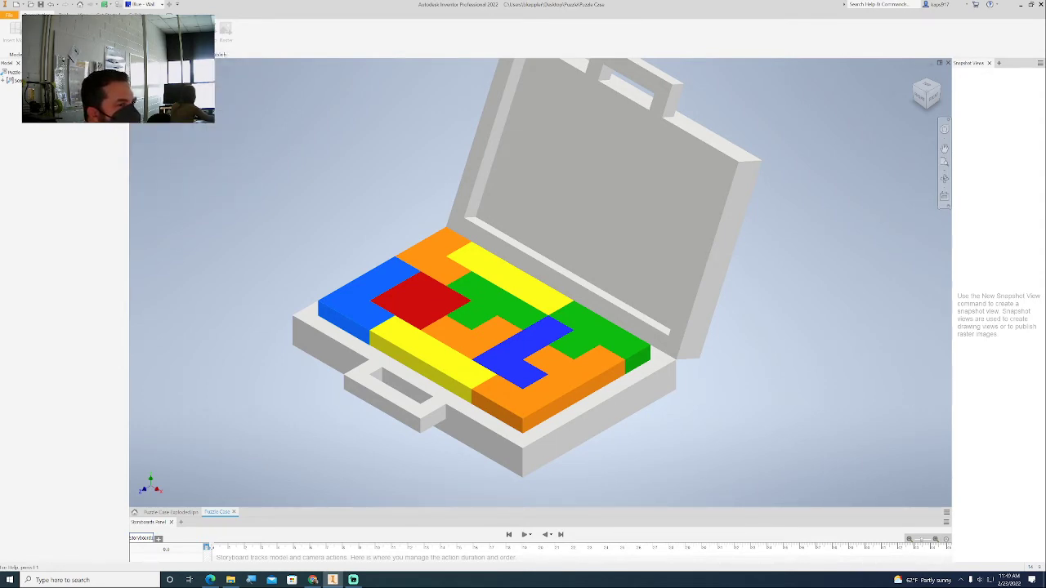
key("t")
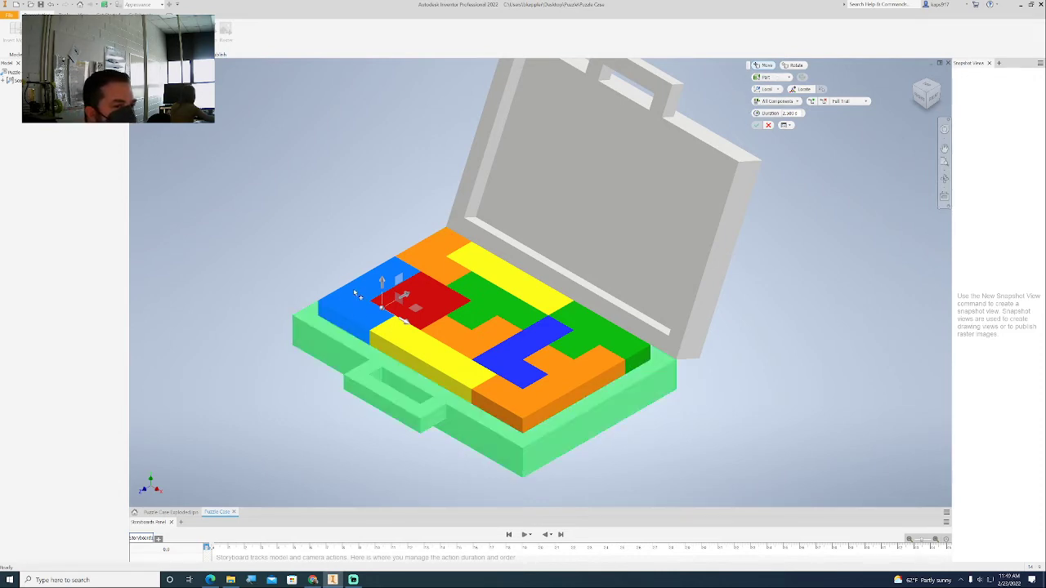
left_click(768, 125)
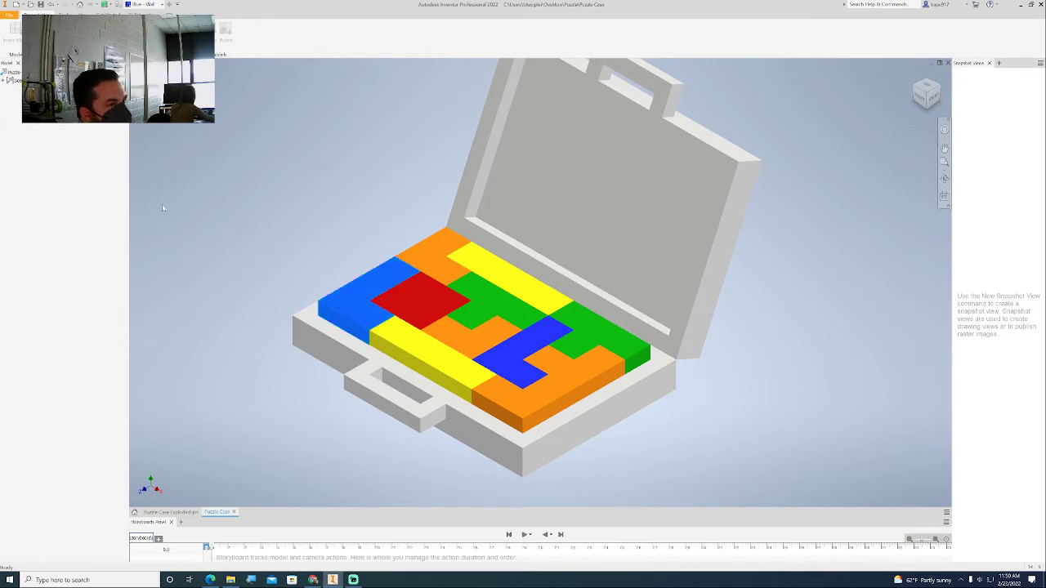
Tweak the blue corner piece beside the red square straight up out of the case, and move it sideways parallel to the hinge
key("t")
left_click(378, 302)
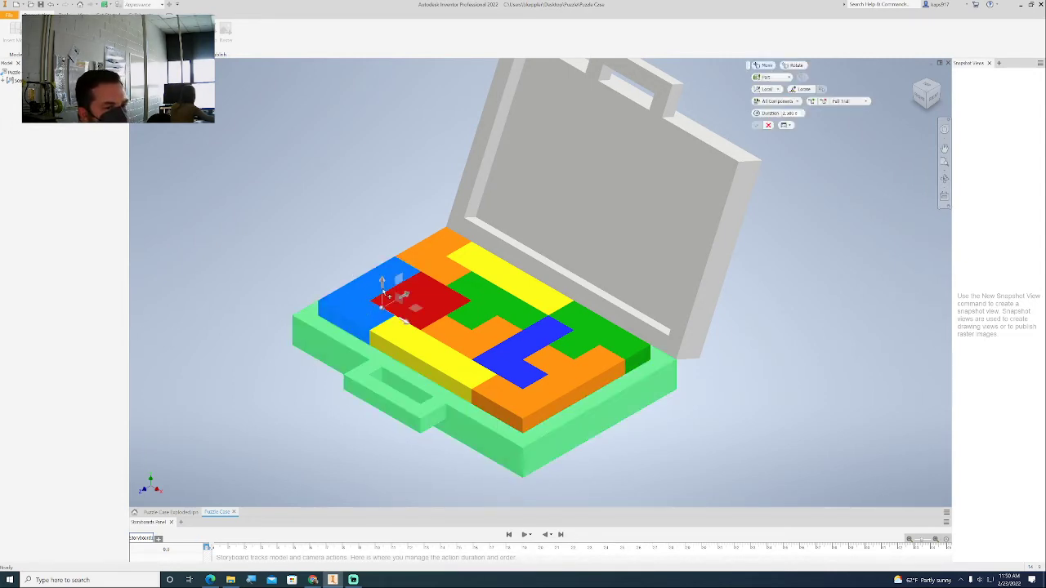
left_click_drag(382, 289, 388, 156)
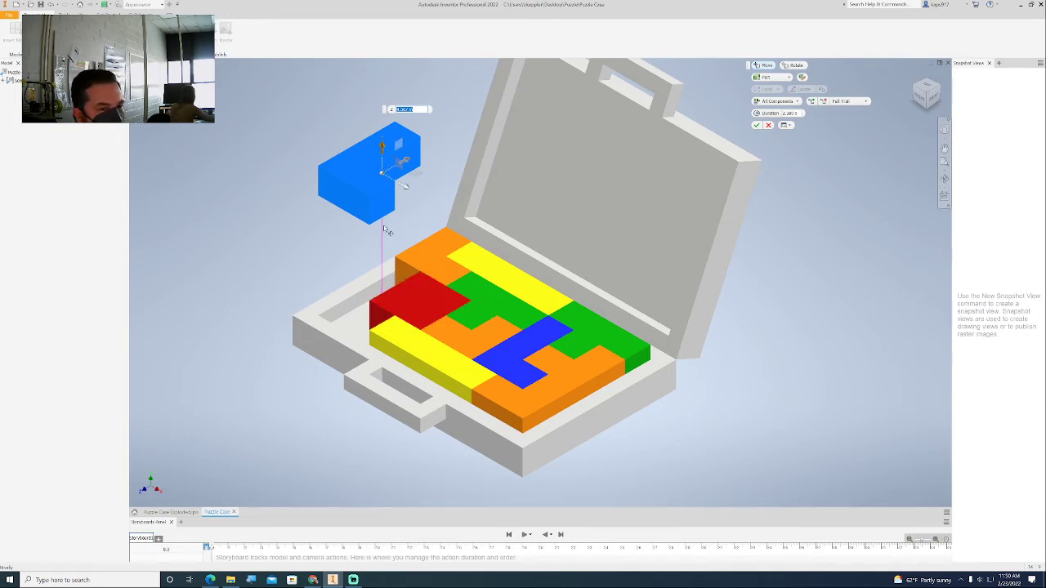
left_click_drag(409, 191, 331, 144)
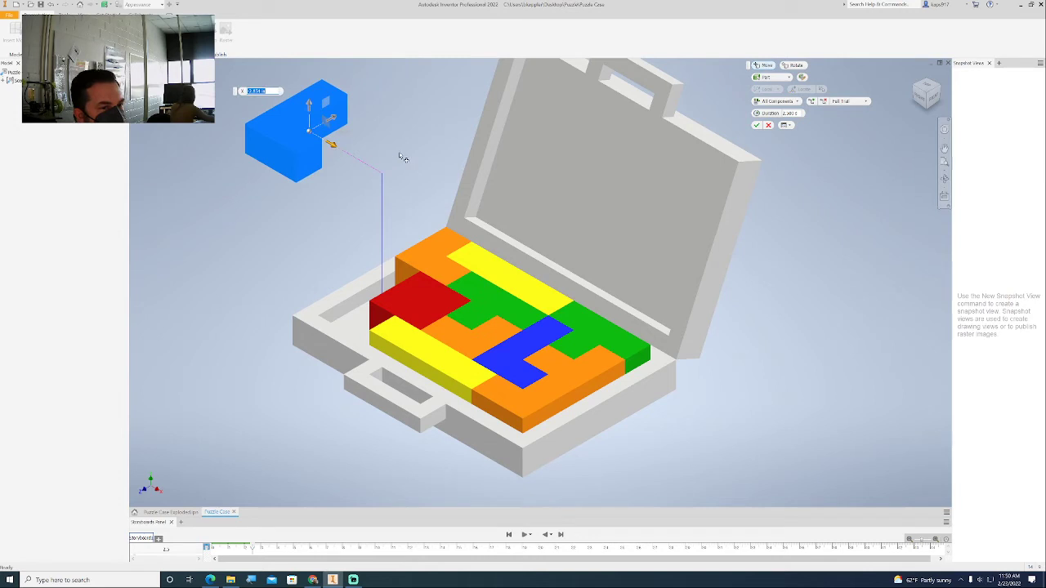
Play the storyboard forward and in reverse to review the blue piece's movement
left_click(525, 535)
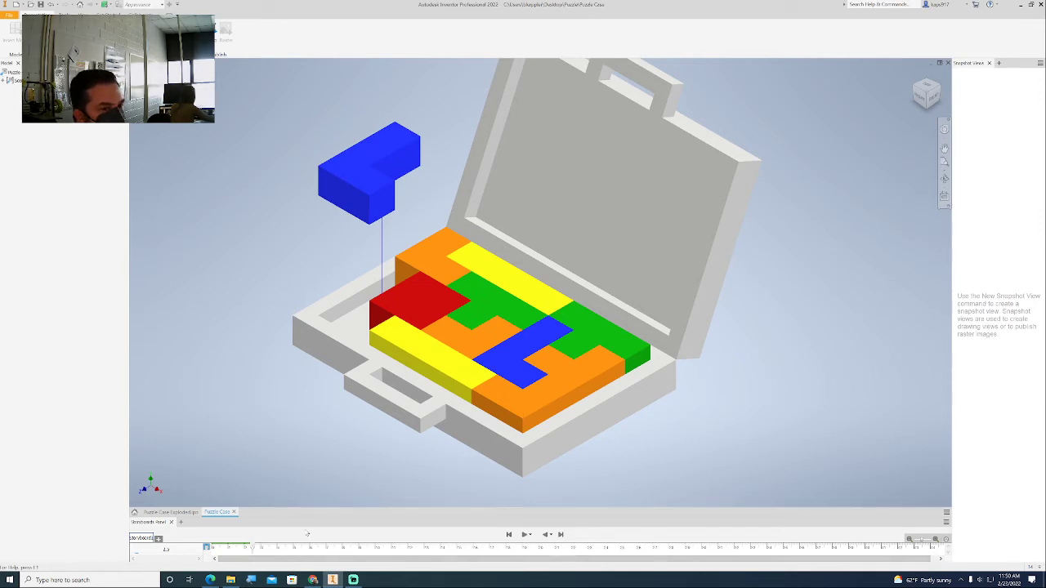
left_click(525, 535)
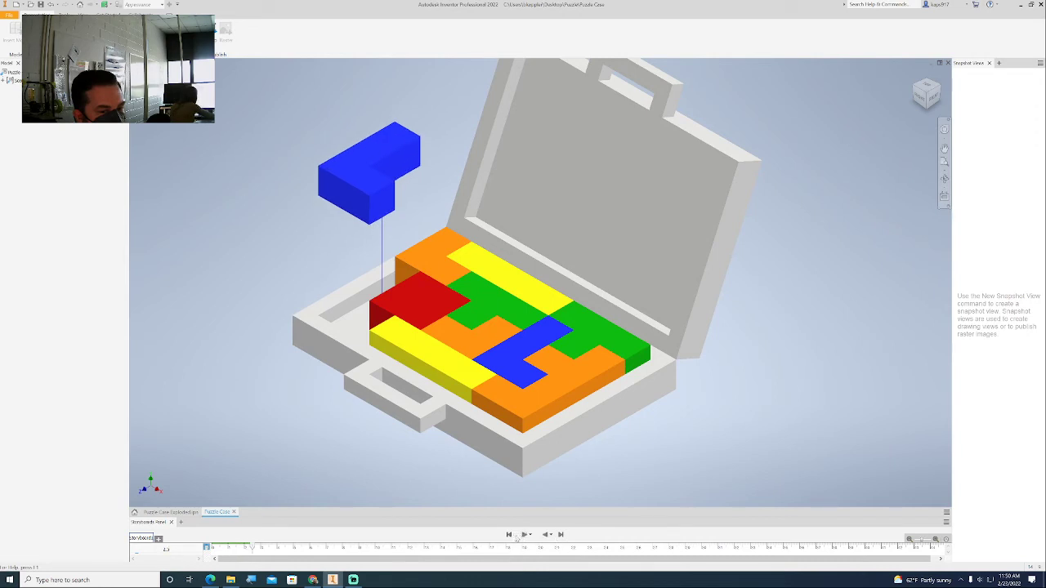
left_click(545, 535)
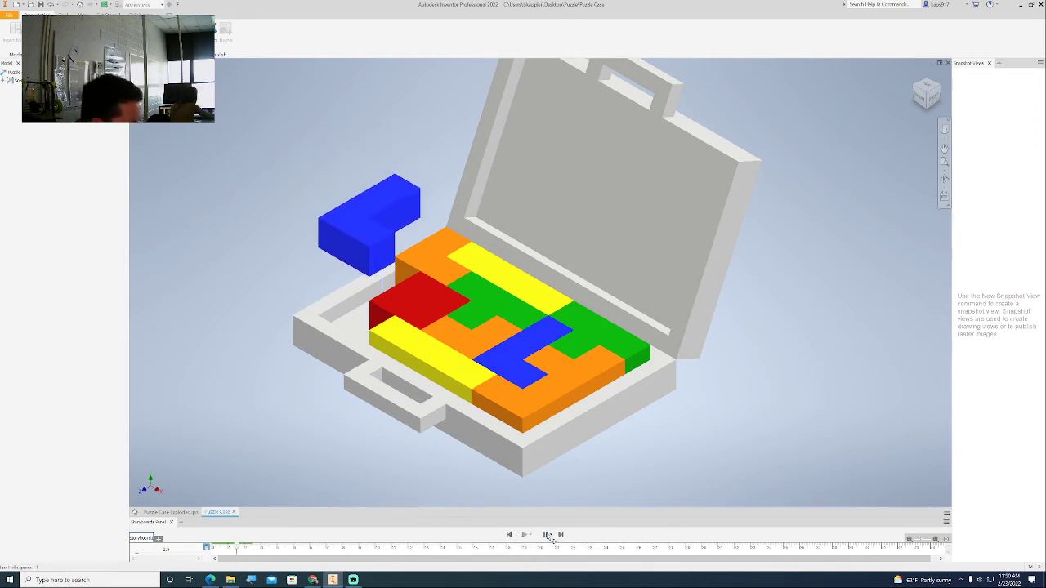
left_click(547, 535)
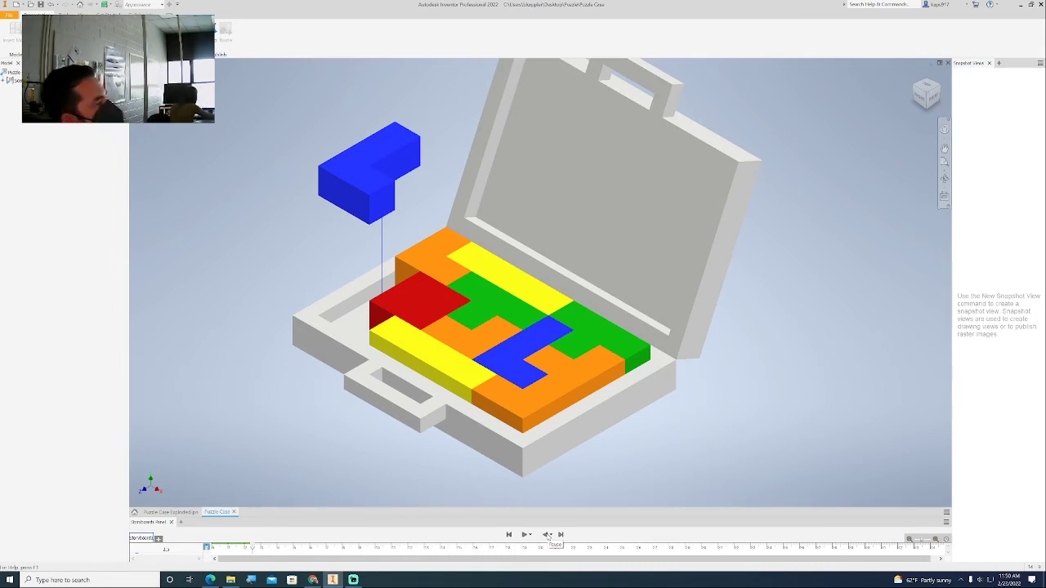
Switch to the workbook PDF in Edge and answer the exploded-view rules question with "Pull it apart like it would go together.", positioned below the question
left_click(210, 581)
scroll(320, 486, "down", 3)
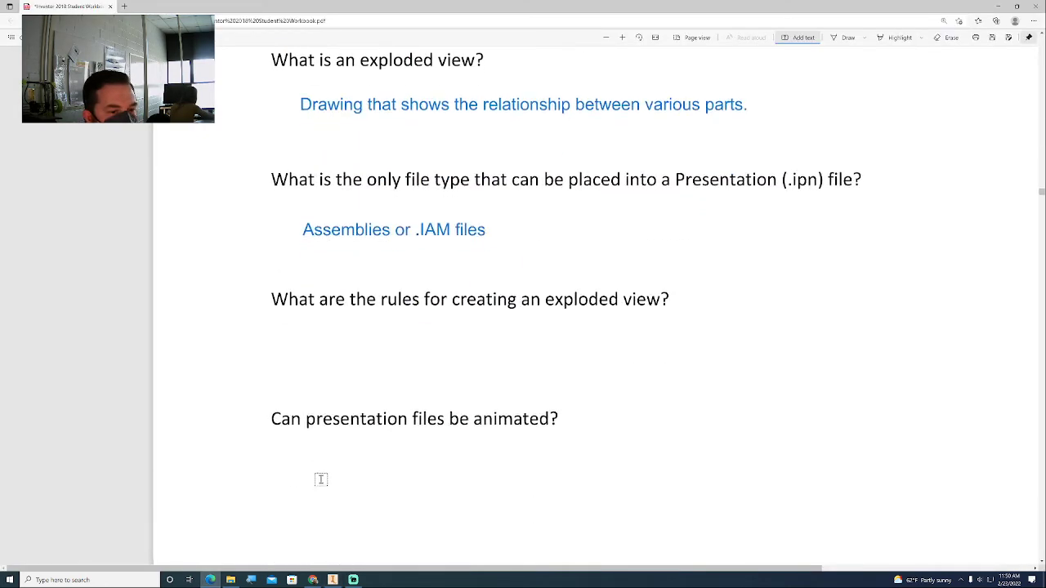
left_click(304, 231)
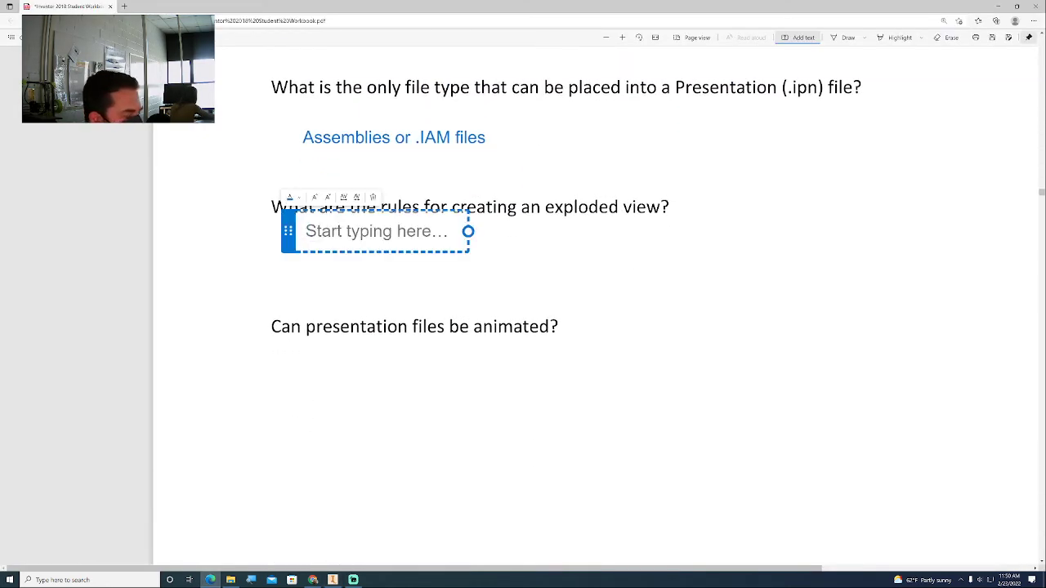
type("Pull it ")
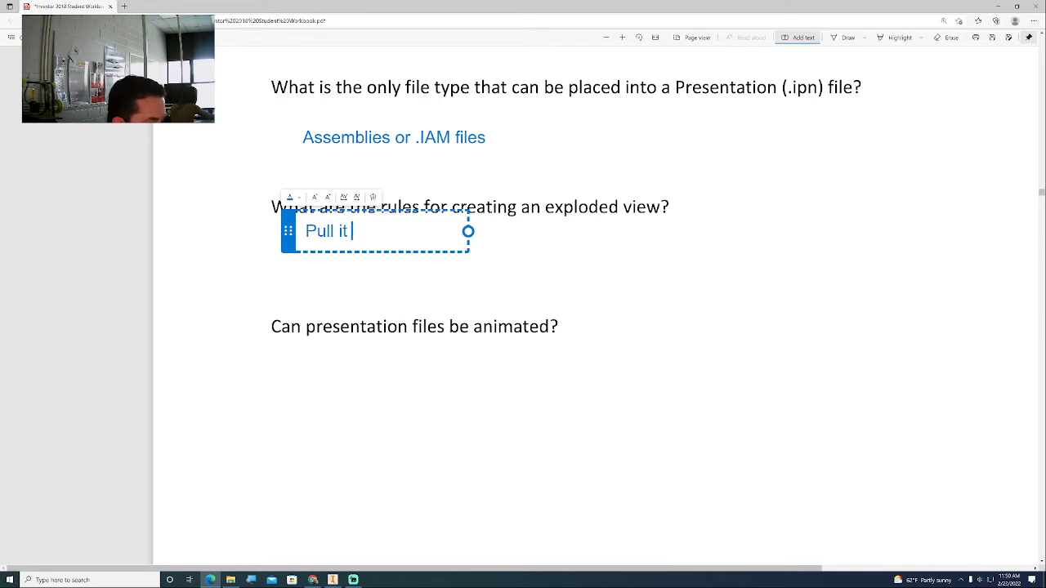
type("apart lik")
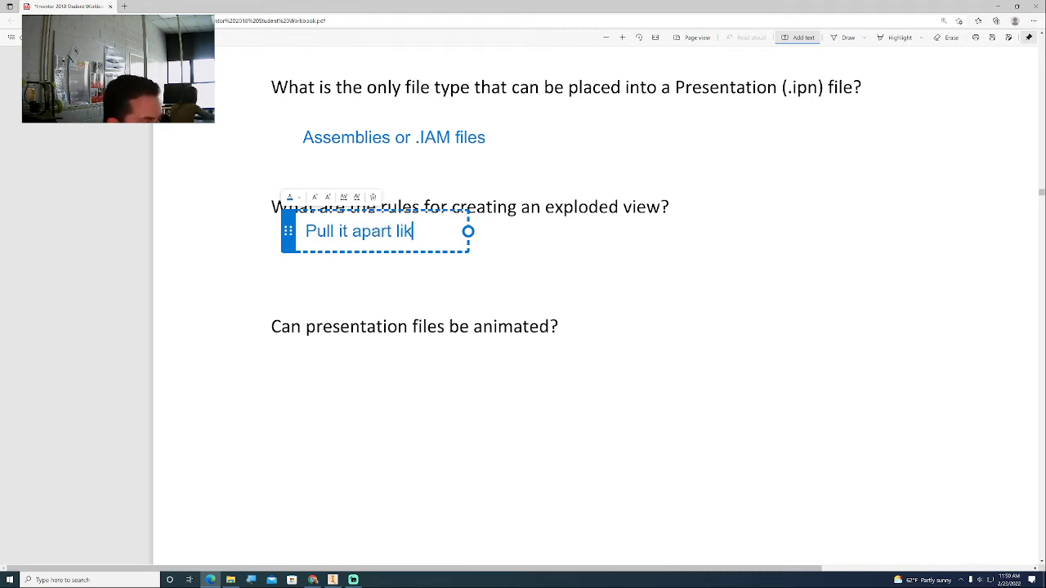
type("e it would")
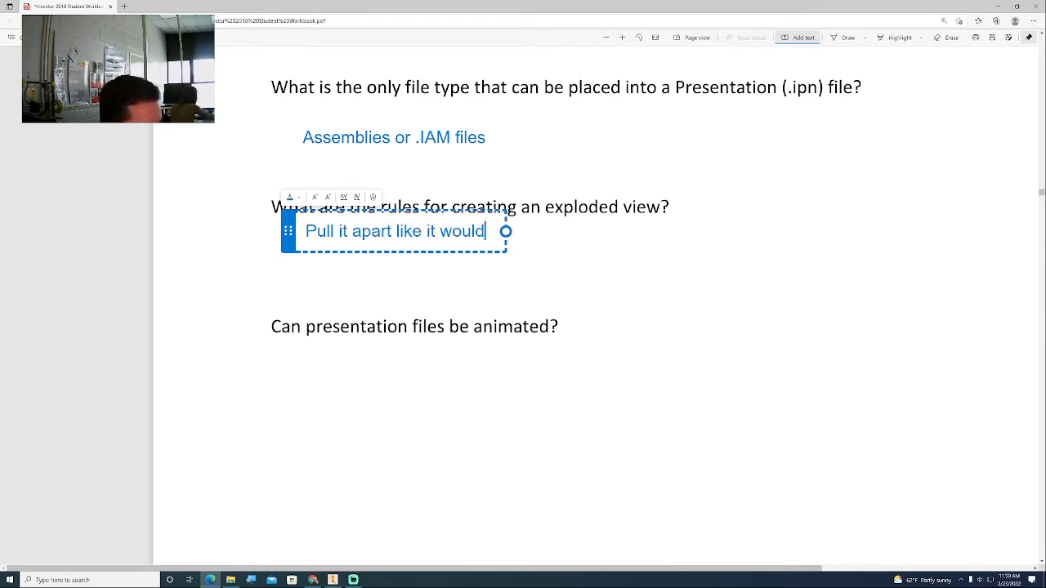
type(" go together.")
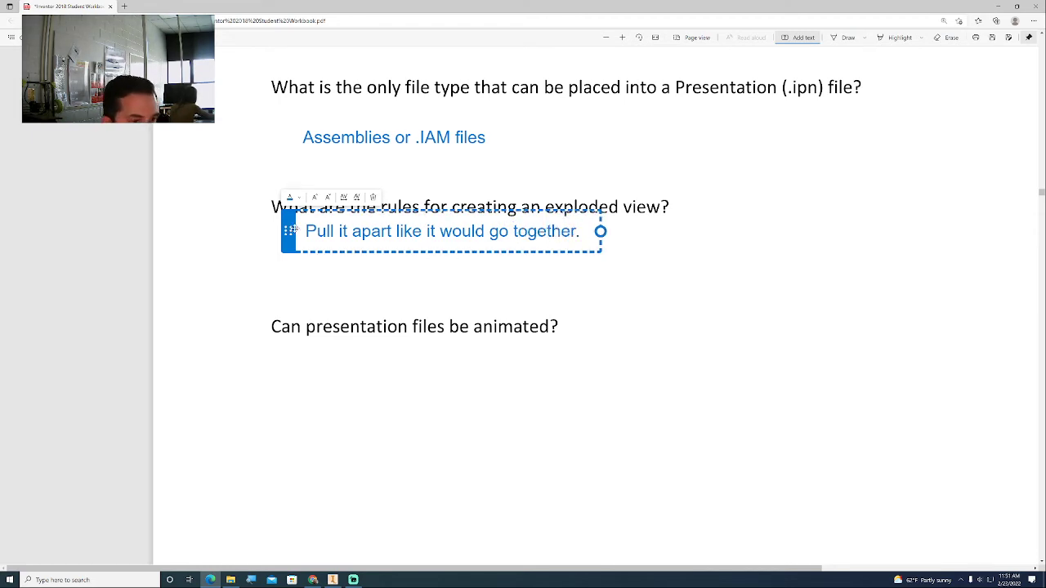
left_click_drag(291, 230, 282, 255)
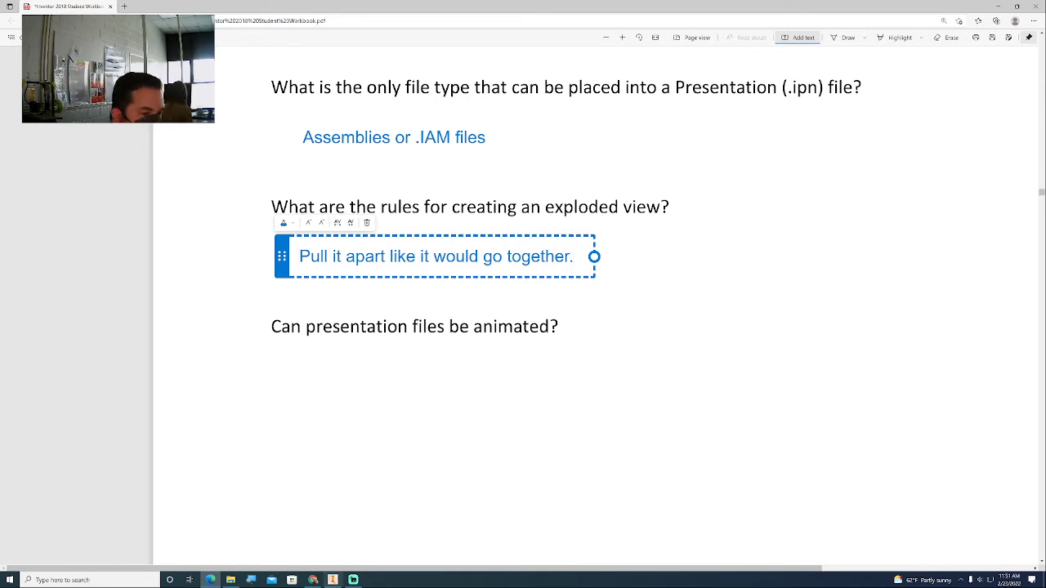
Return to Inventor and undo the blue corner piece's tweak
left_click(332, 580)
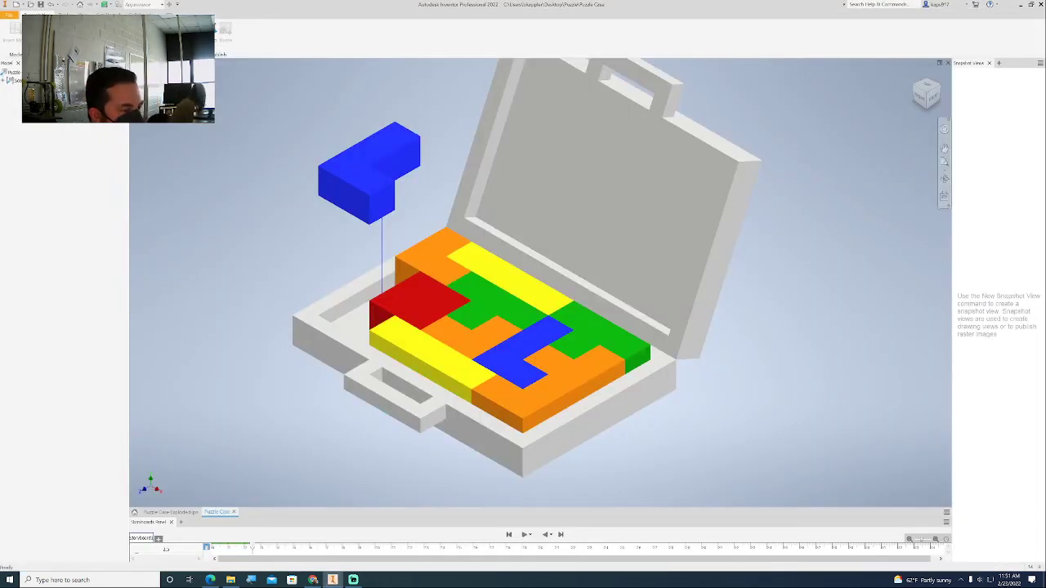
key("ctrl+z")
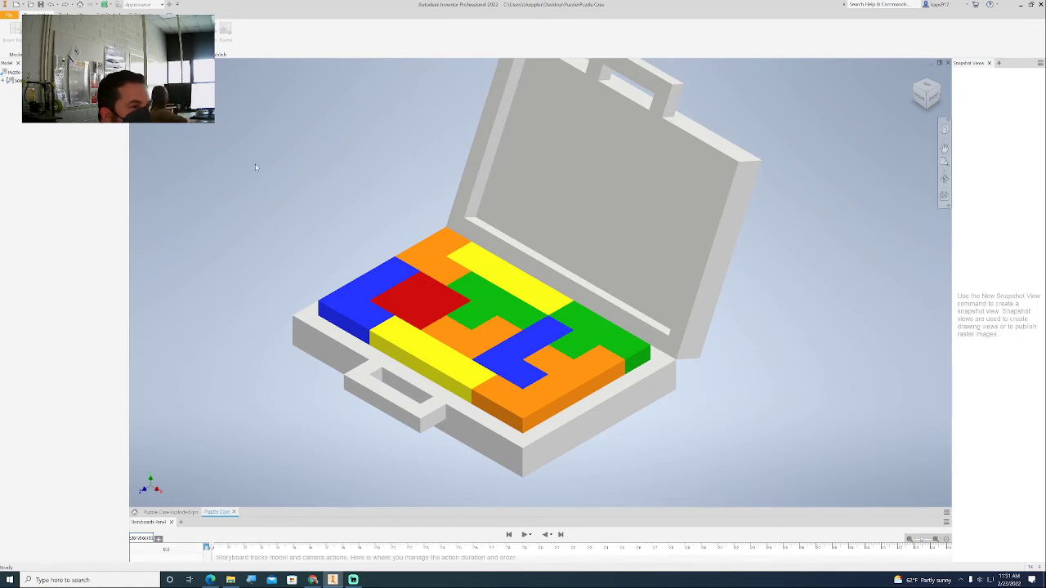
middle_click_drag(267, 156, 245, 156)
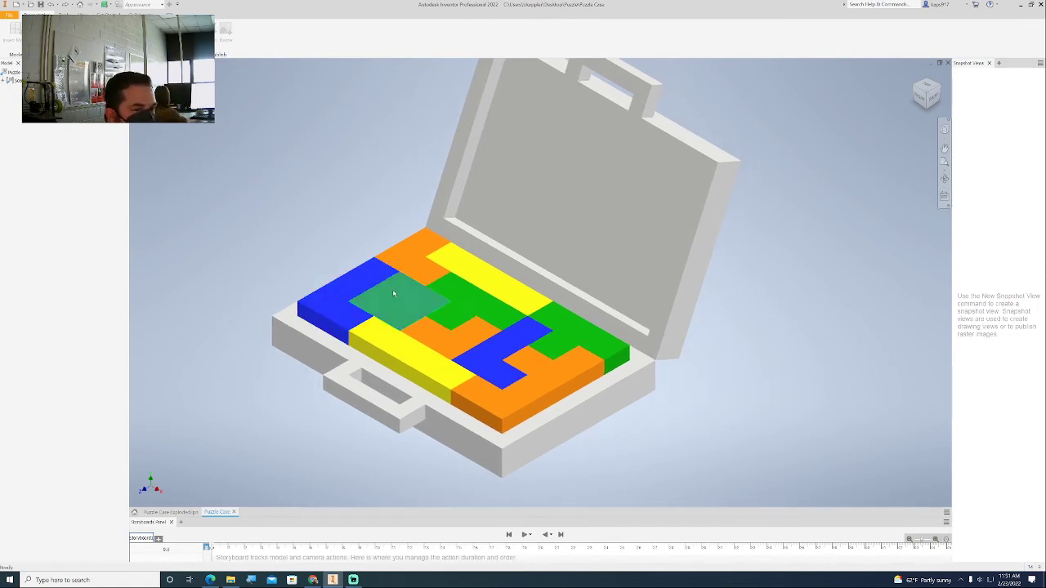
Tweak the green T-shaped piece straight up out of the case, try to move it sideways in the same tweak, and play the storyboard
left_click(384, 290)
left_click(395, 266)
left_click(442, 302)
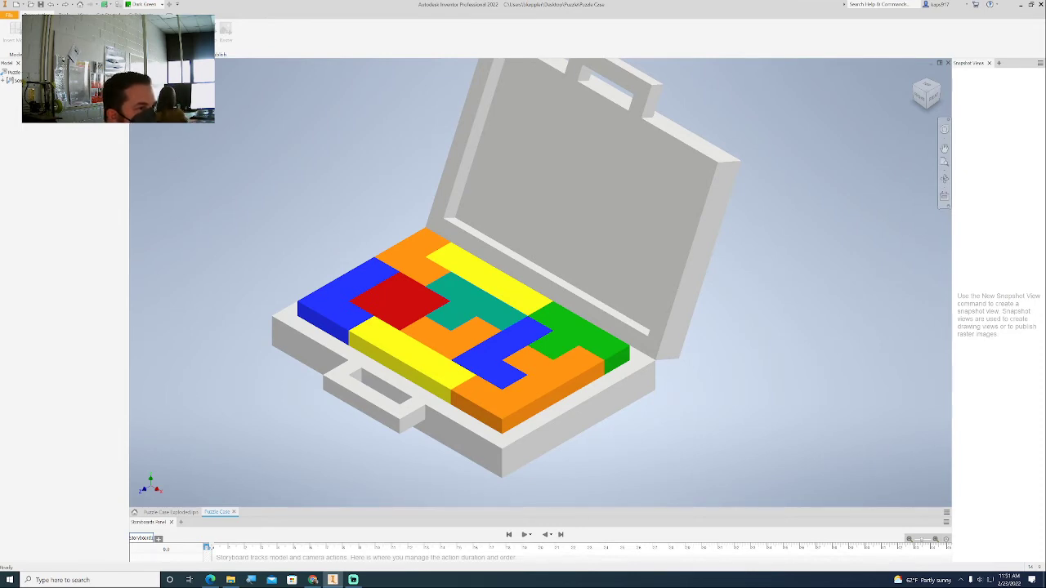
key("t")
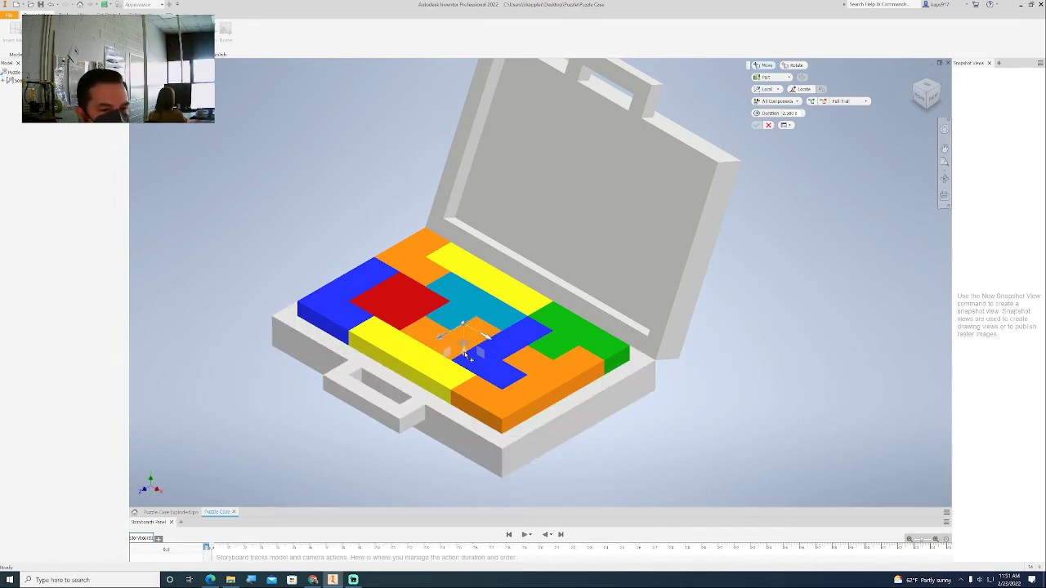
left_click_drag(466, 358, 332, 196)
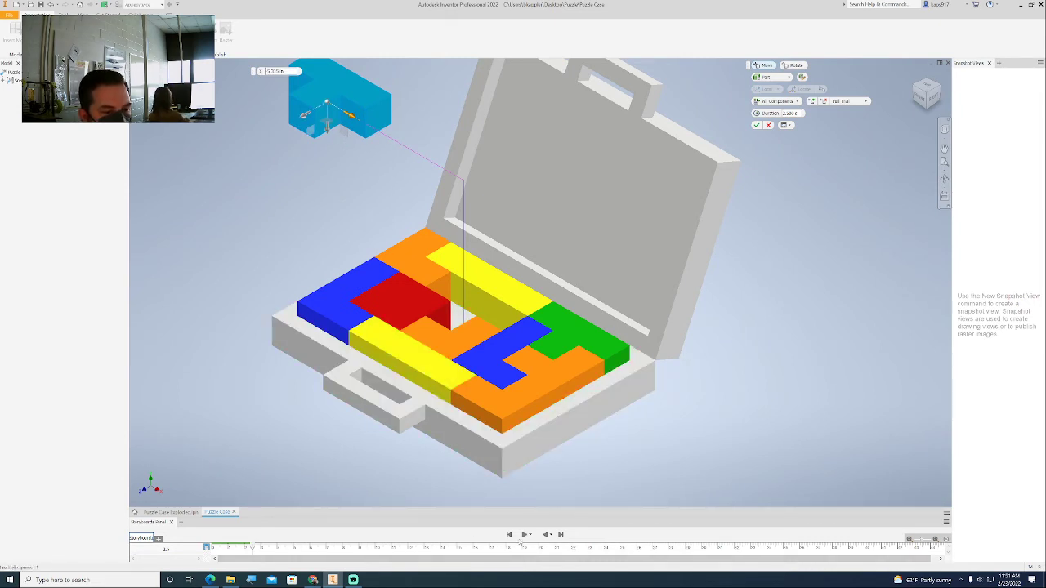
left_click(524, 534)
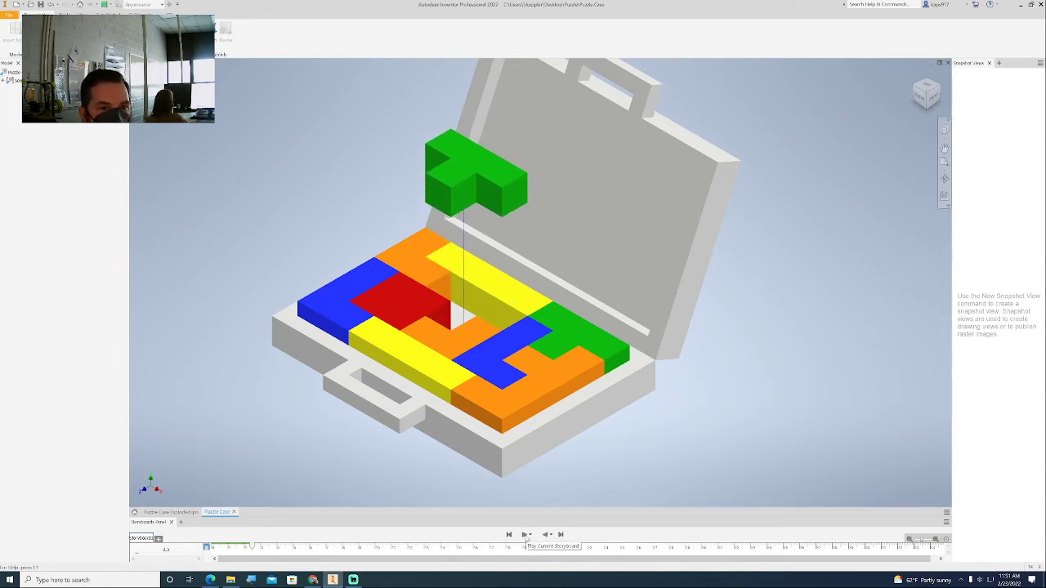
Add a separate tweak that moves the raised green T-shaped piece sideways, parallel to the hinge, past the end of the case
left_click(483, 188)
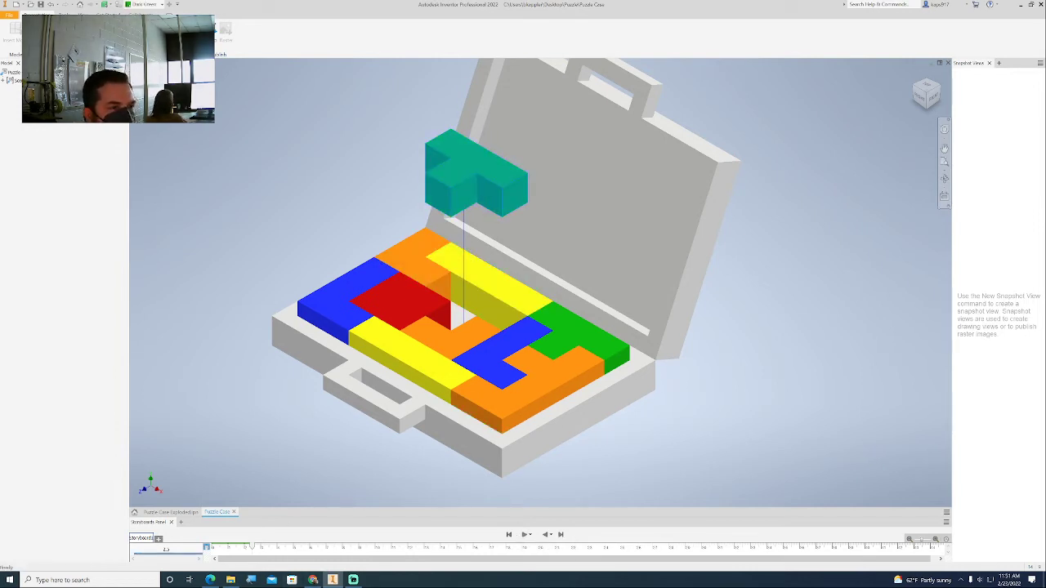
key("t")
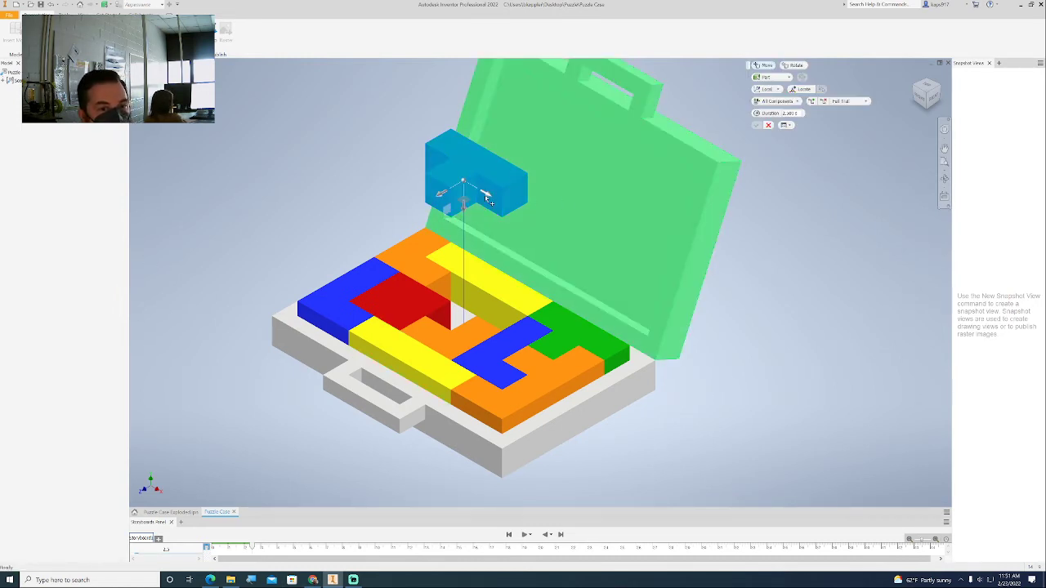
left_click_drag(484, 194, 332, 133)
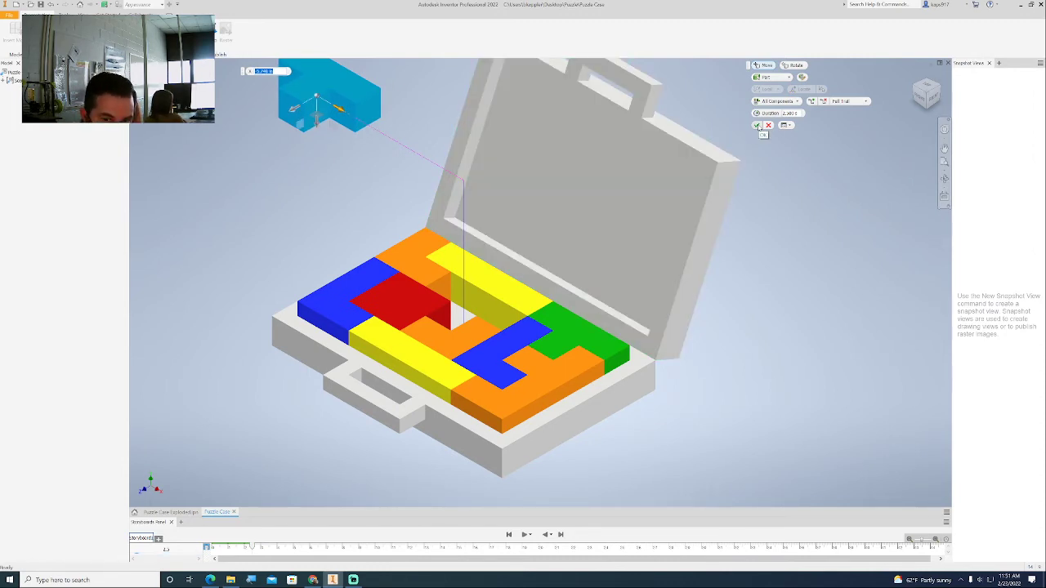
left_click(757, 126)
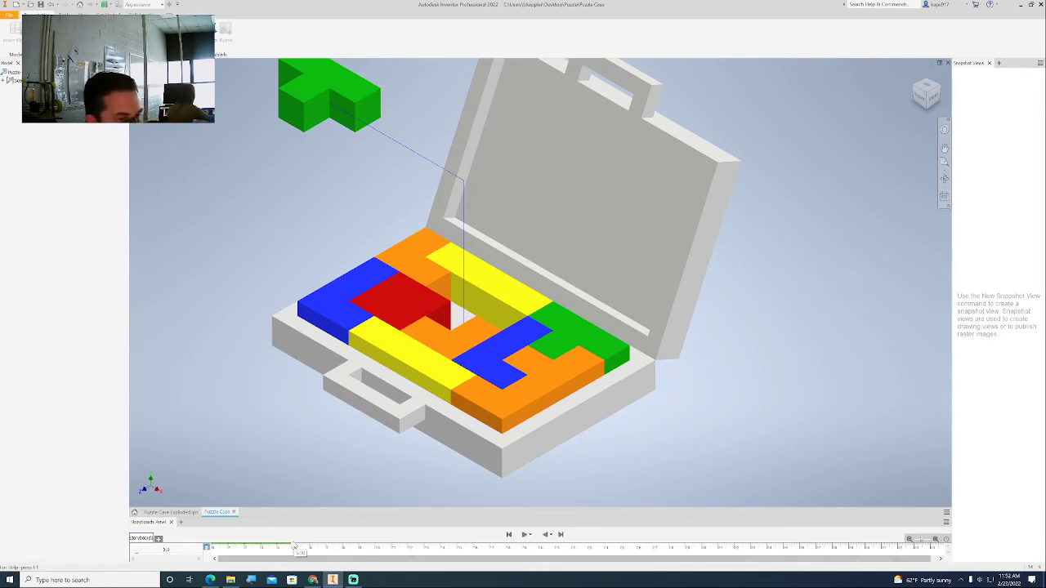
Play the storyboard forward and in reverse, and place the playhead at 5.1 seconds, just past the green piece's actions
mouse_move(293, 549)
left_mouse_down()
mouse_move(209, 549)
mouse_move(298, 550)
left_mouse_up()
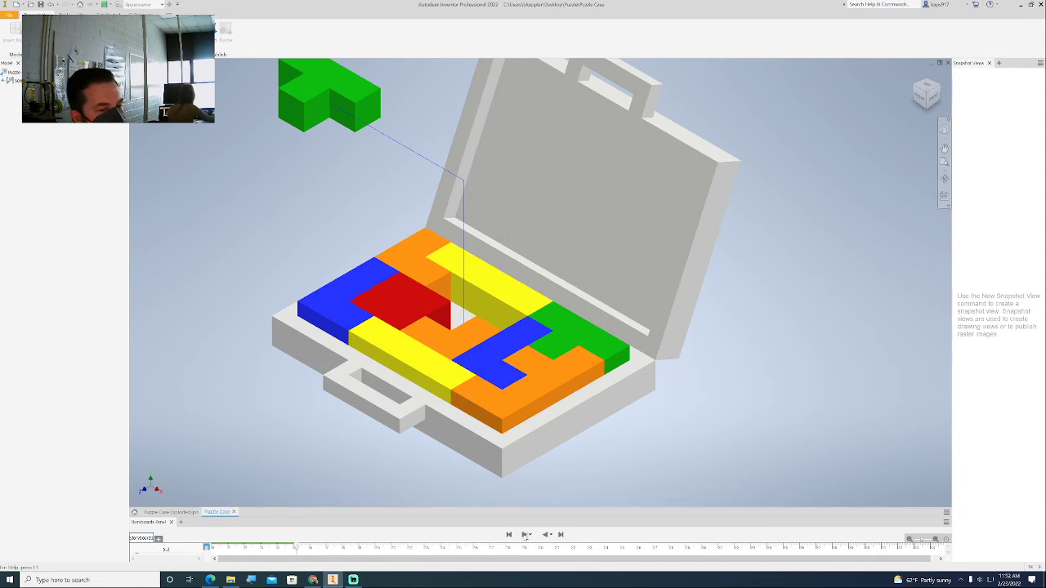
left_click(524, 535)
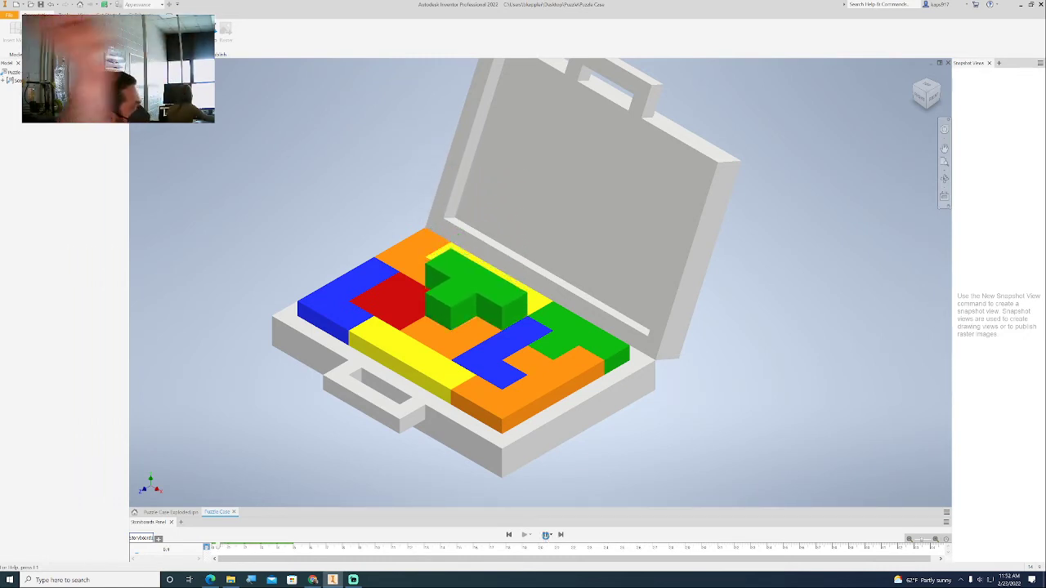
left_click(546, 535)
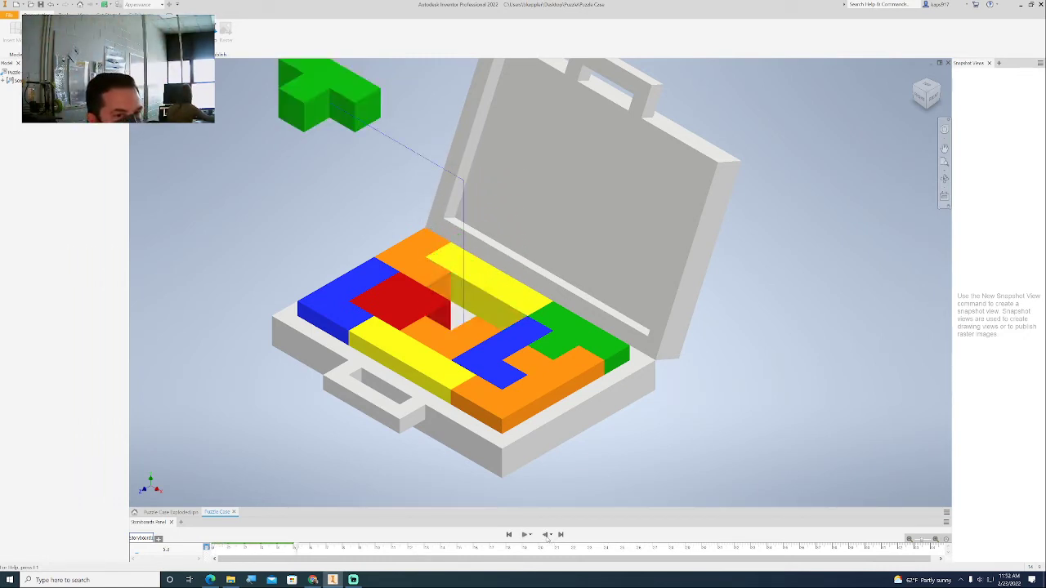
left_click(524, 535)
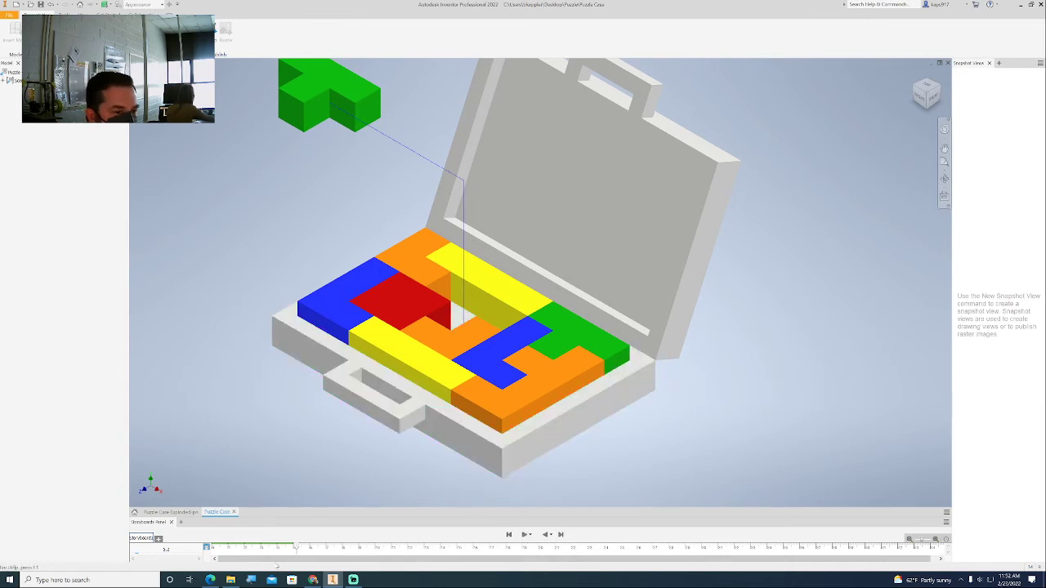
mouse_move(295, 548)
left_mouse_down()
mouse_move(209, 556)
mouse_move(296, 548)
left_mouse_up()
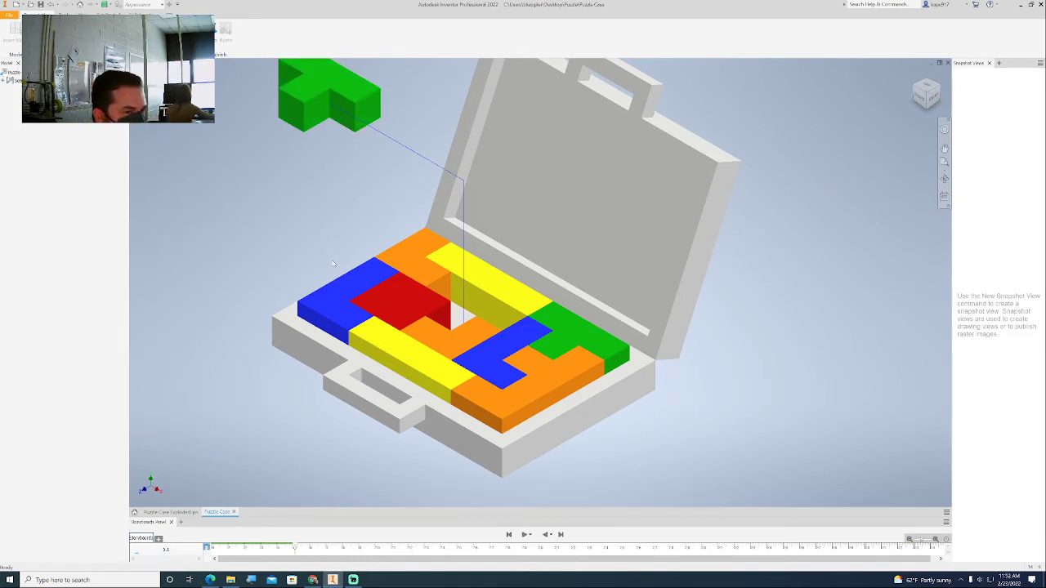
scroll(348, 257, "up", 1)
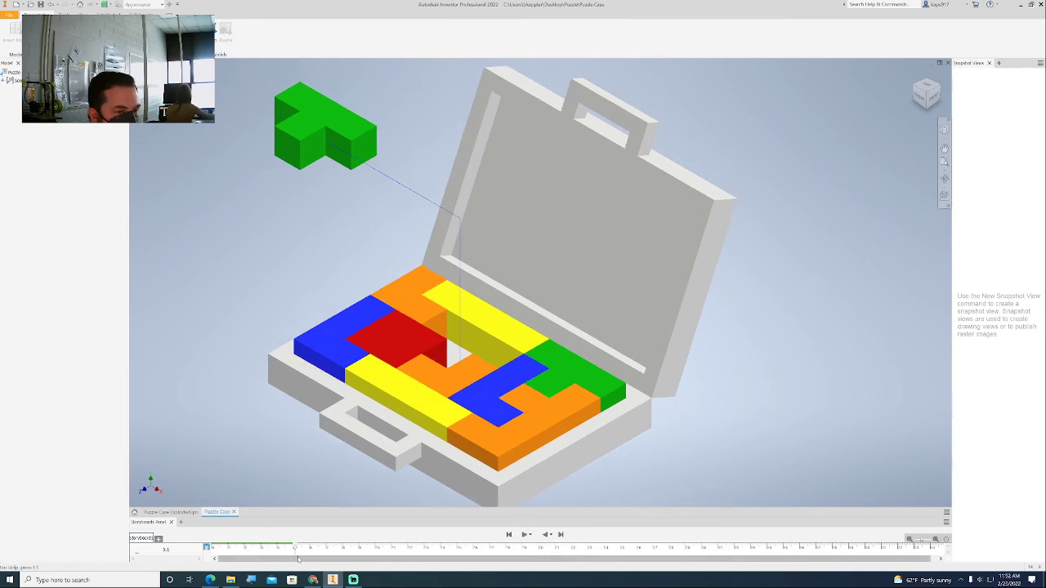
Tweak the red square piece straight up out of the case and then sideways, parallel to the hinge, past the raised green T-shaped piece
scroll(366, 438, "up", 3)
scroll(366, 438, "down", 3)
scroll(410, 377, "down", 2)
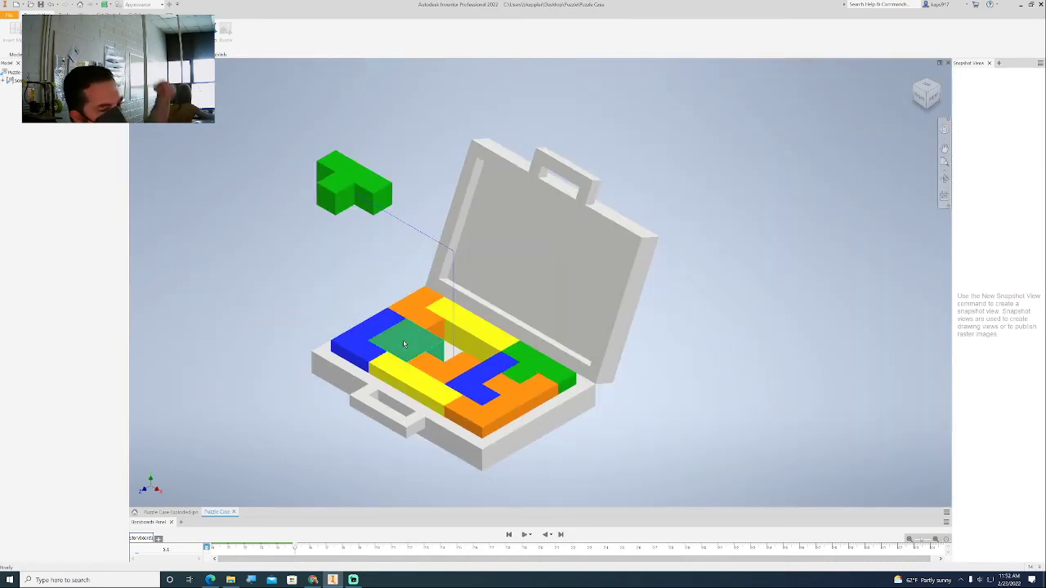
left_click(403, 344)
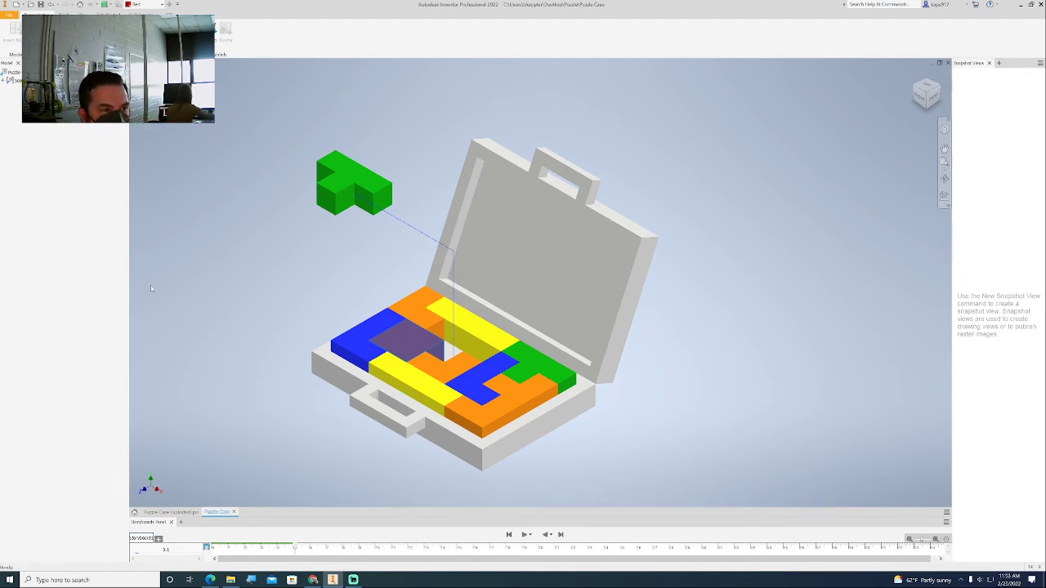
left_click(431, 353)
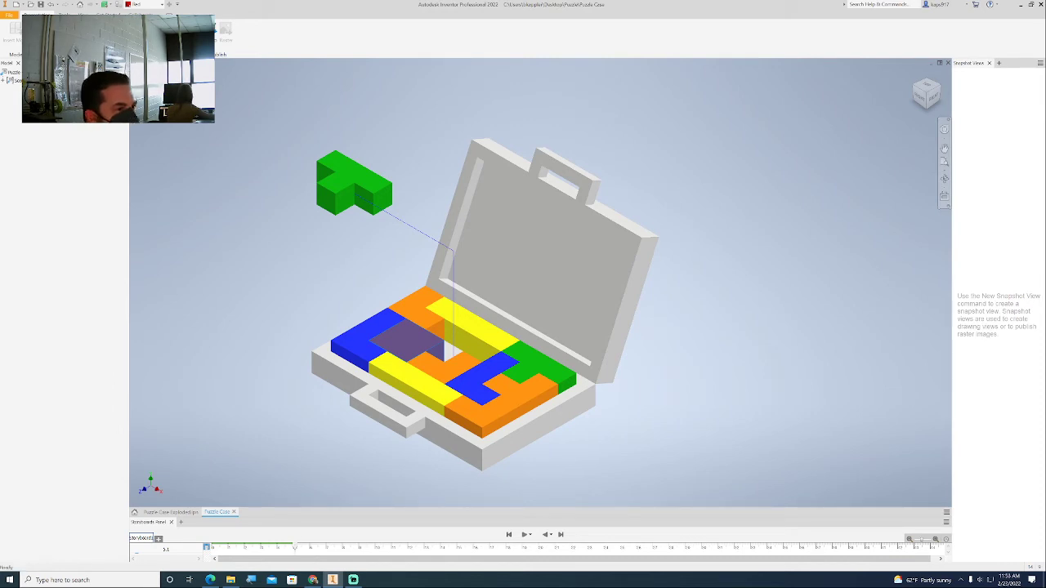
key("t")
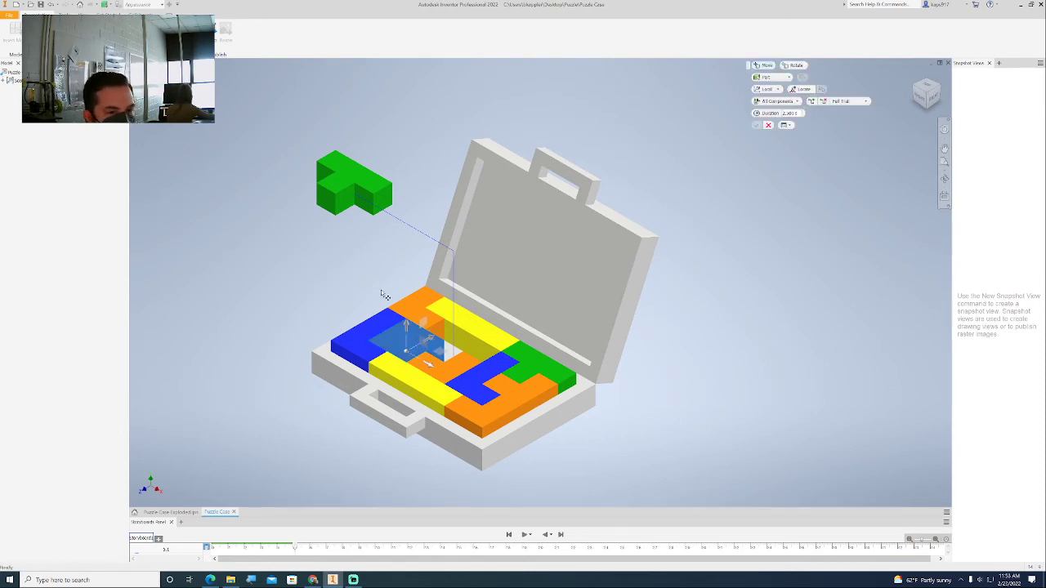
left_click(389, 320)
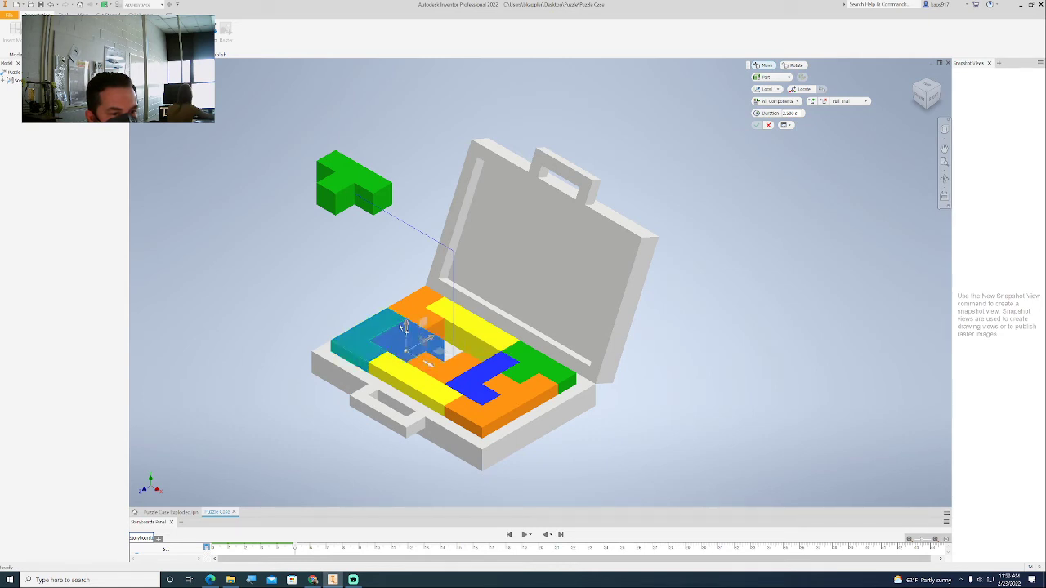
left_click_drag(409, 335, 404, 260)
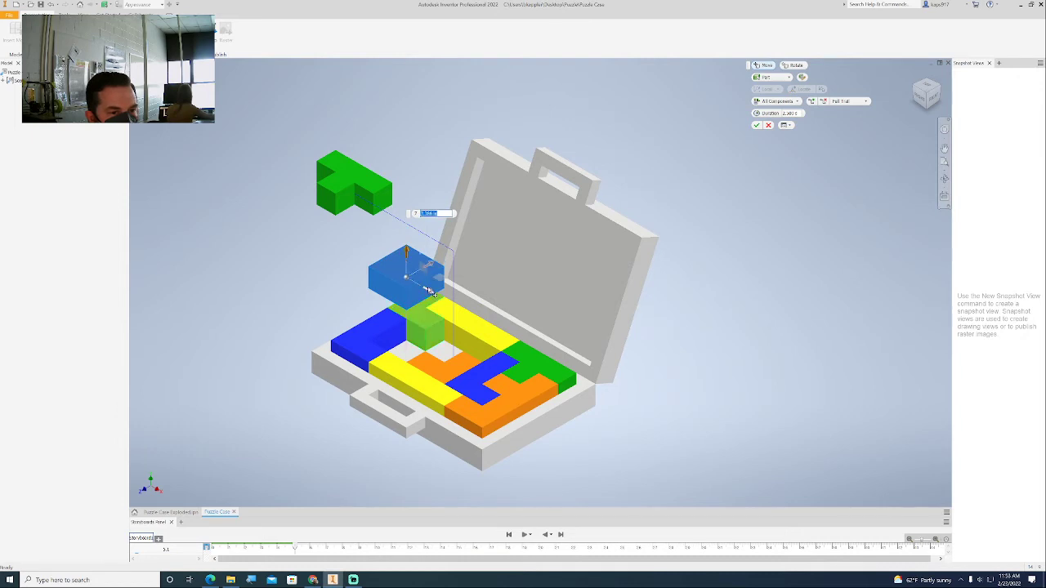
left_click_drag(434, 299, 288, 239)
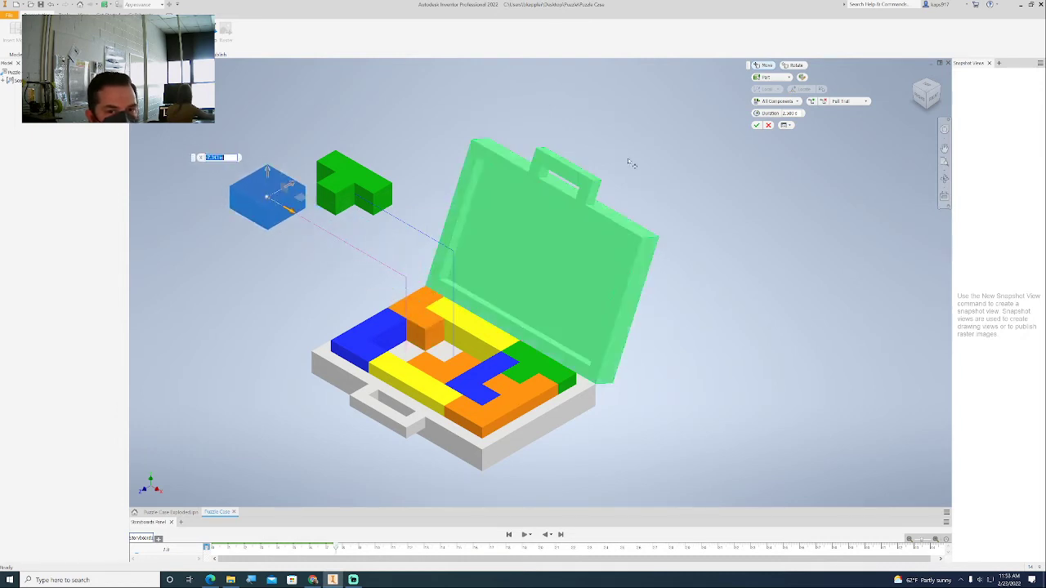
left_click(757, 125)
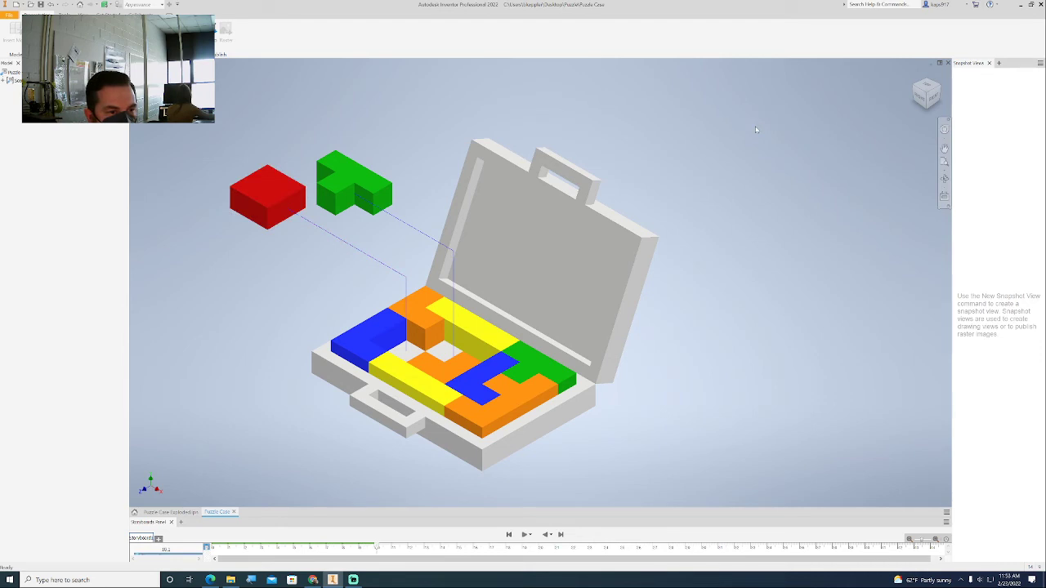
Play the storyboard in reverse and forward, then return the model to the home view
left_click(545, 535)
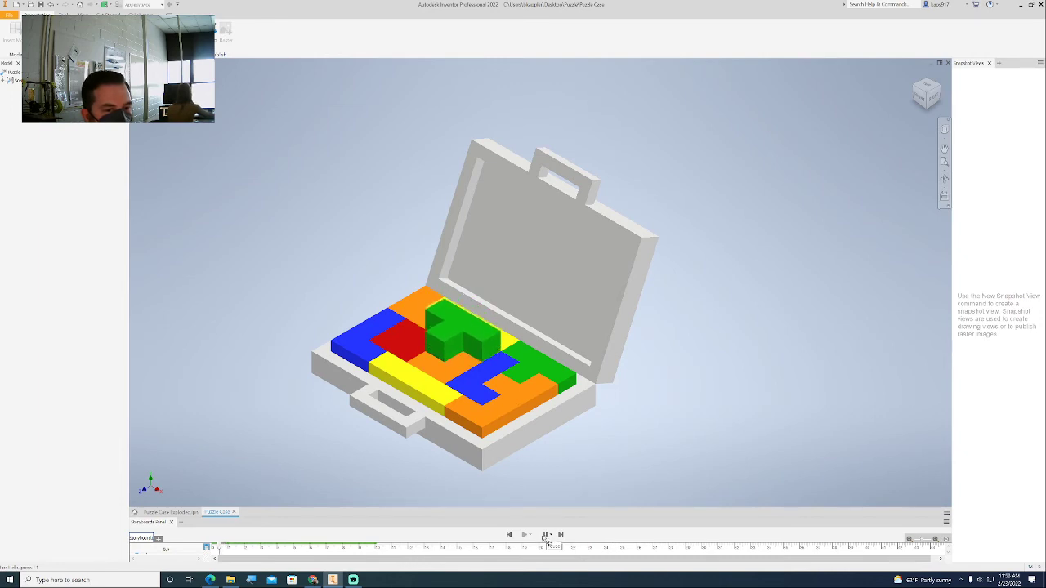
left_click(524, 535)
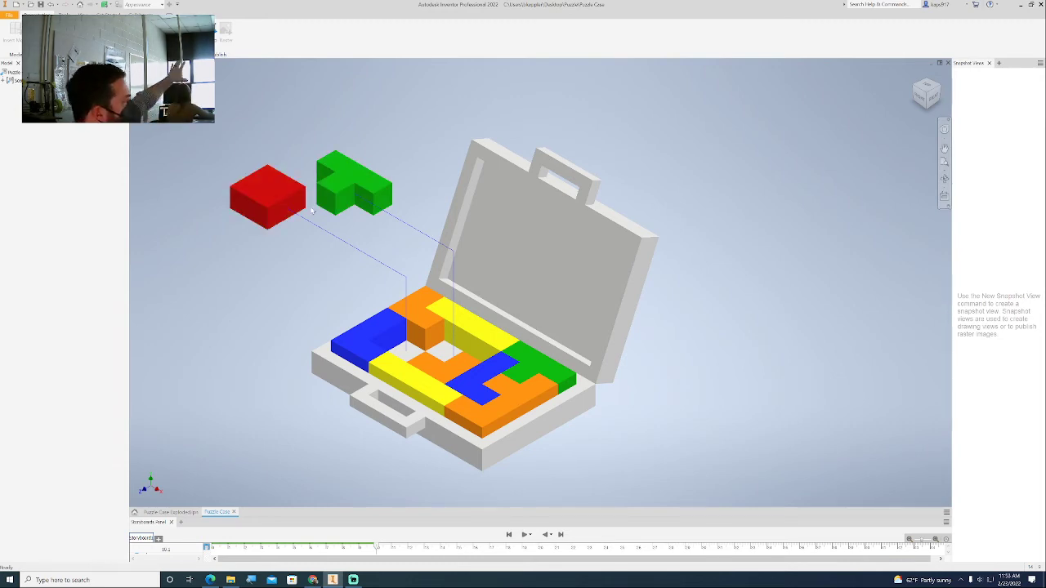
left_click(927, 96)
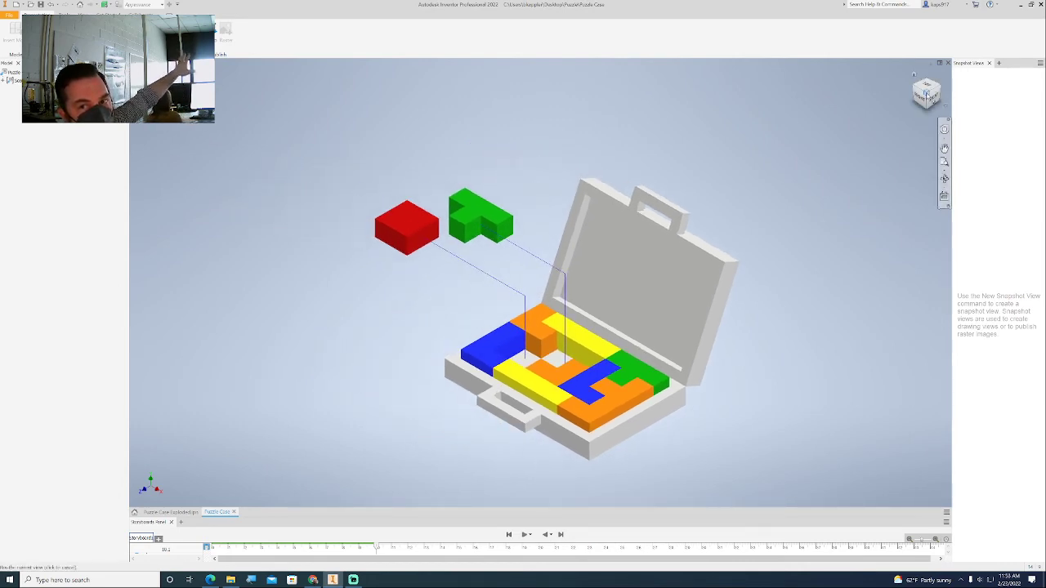
left_click(914, 76)
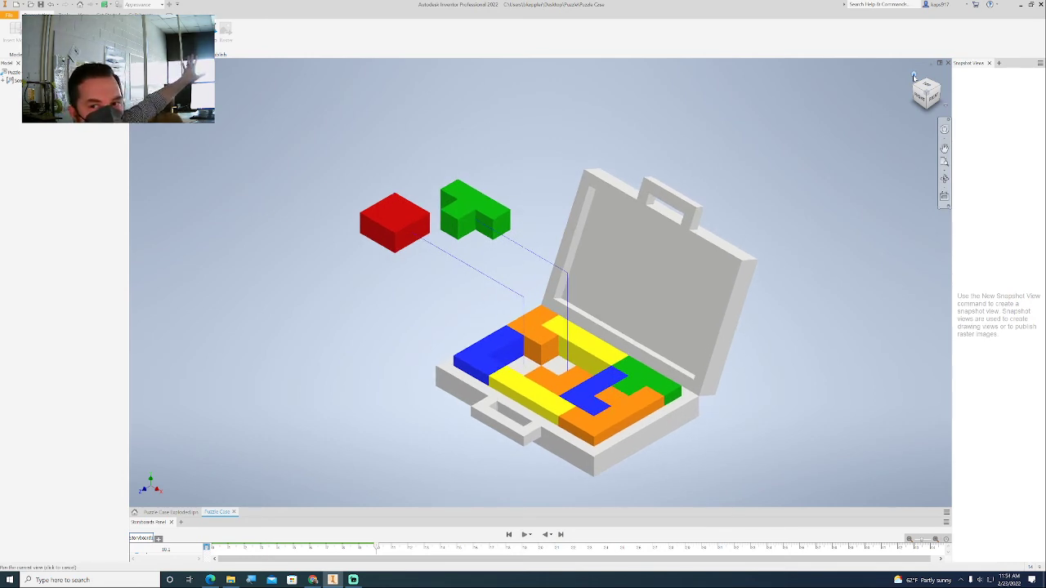
Try to tweak the blue corner piece up out of the case and sideways until it sits over the raised red piece
left_click(464, 217)
left_click(414, 219)
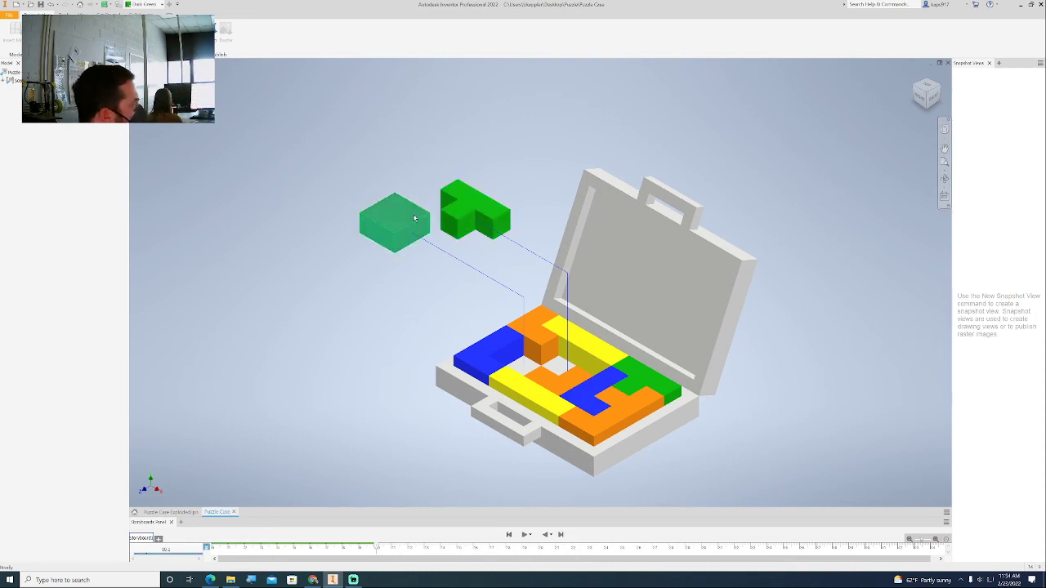
left_click(414, 218)
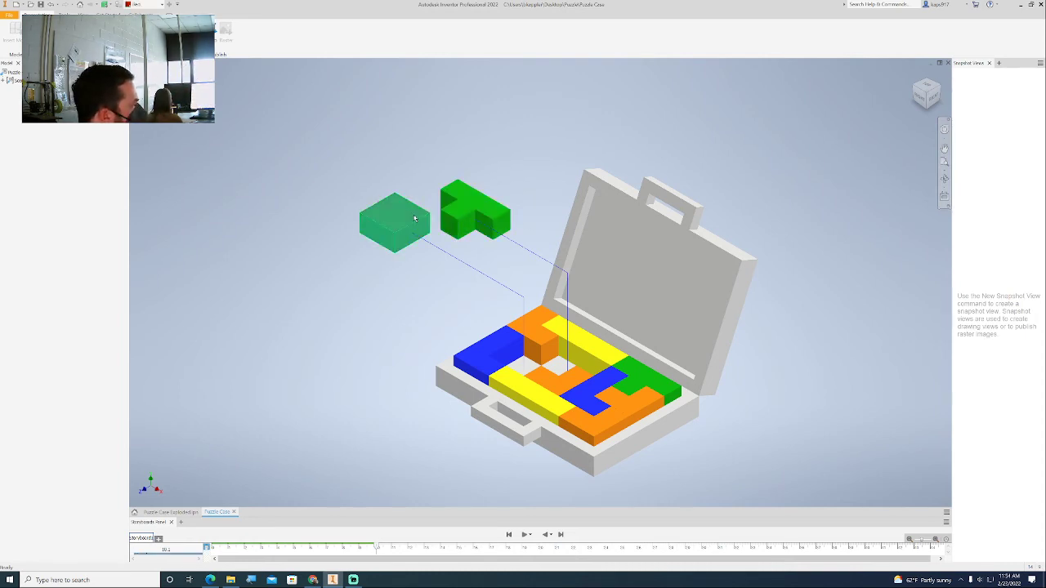
left_click(496, 359)
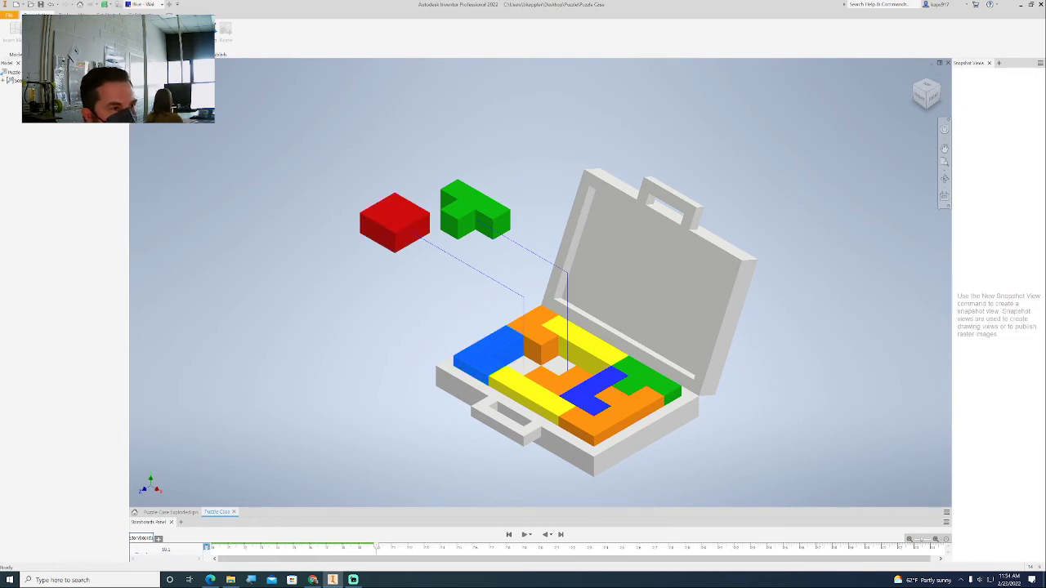
key("t")
left_click_drag(502, 315, 502, 263)
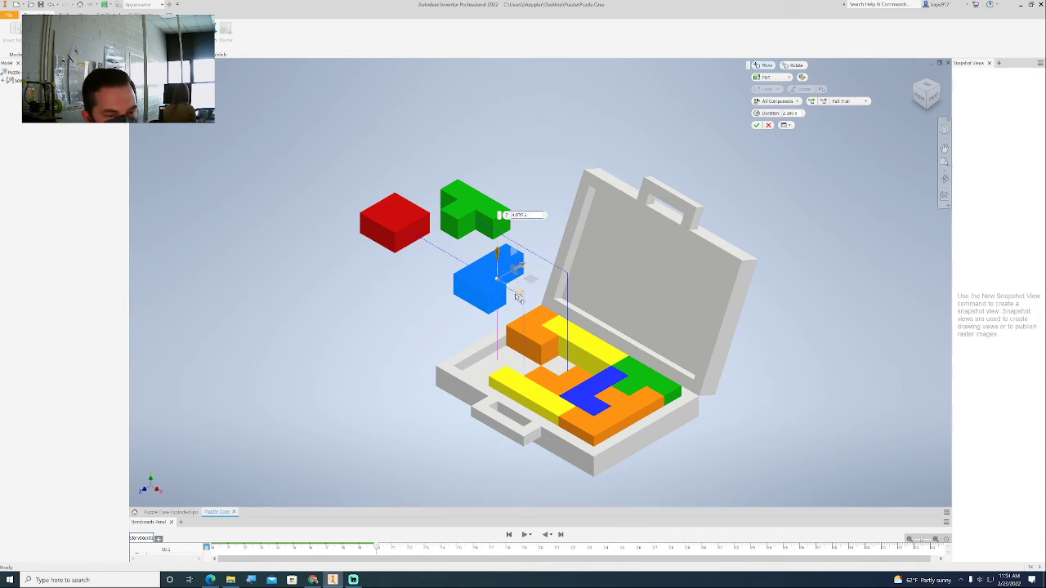
left_click_drag(518, 299, 393, 176)
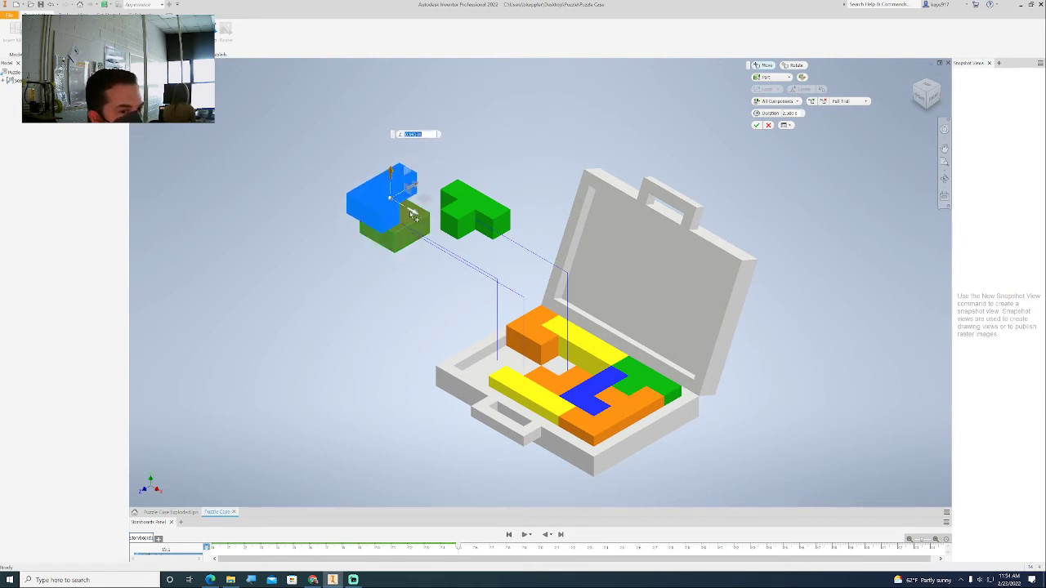
left_click_drag(414, 215, 429, 222)
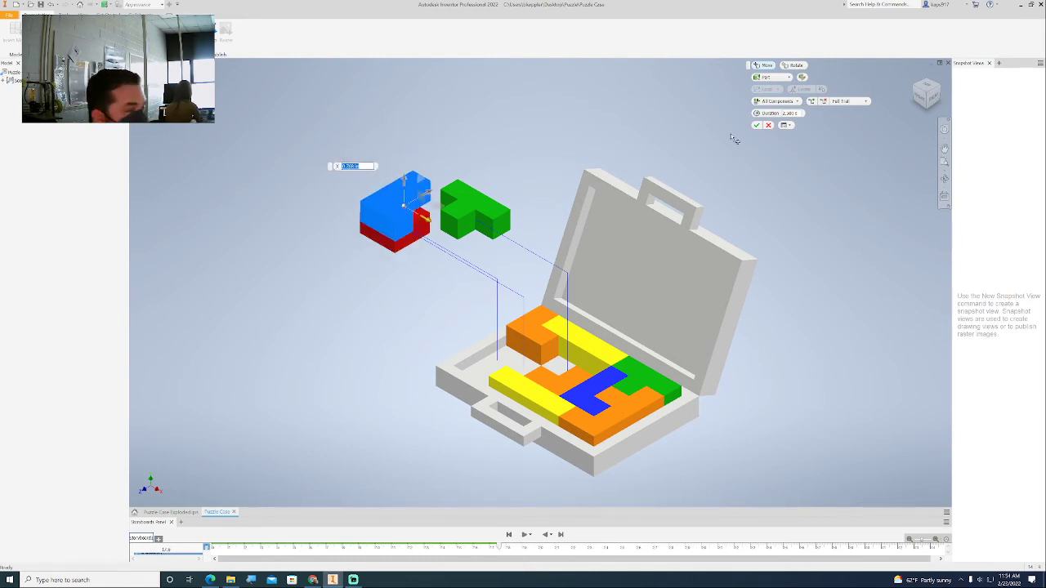
left_click(768, 126)
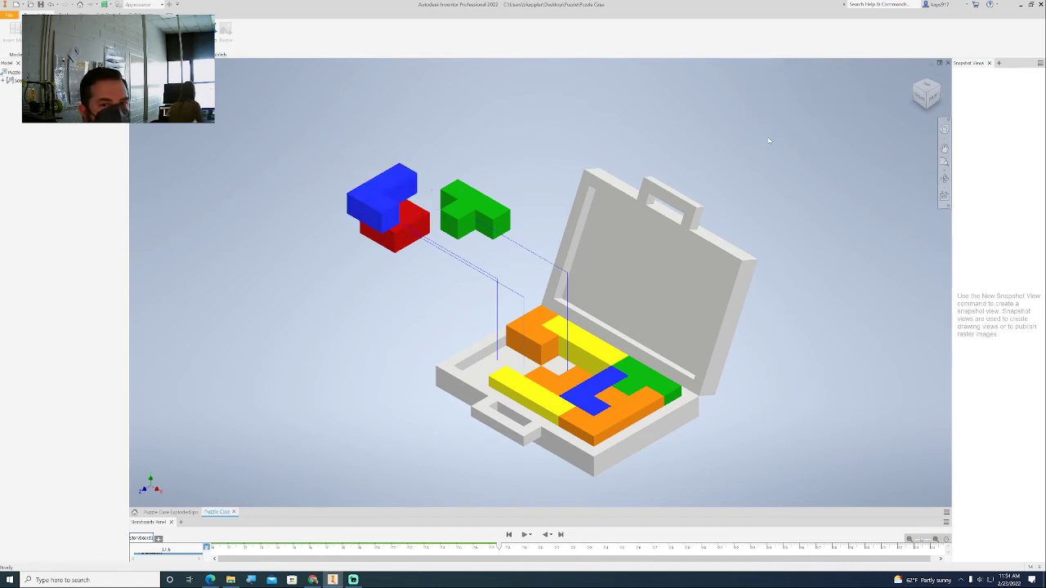
Undo the blue corner piece's upward and sideways tweaks
key("ctrl+z")
key("ctrl+z")
key("ctrl+z")
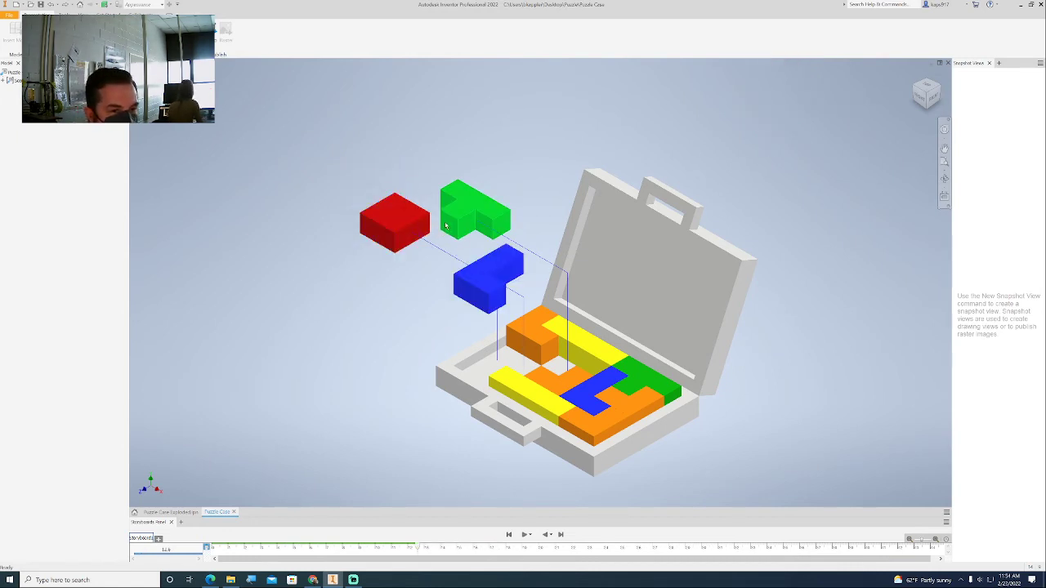
Tweak the blue corner piece slightly up out of the case and sideways past its end, placing it below the raised red piece
left_click(492, 350)
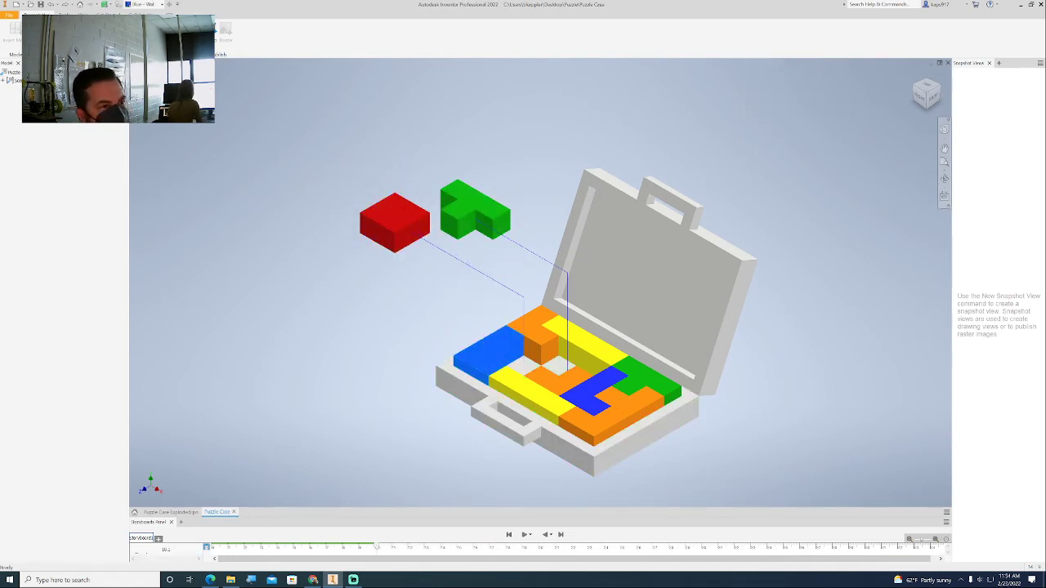
key("t")
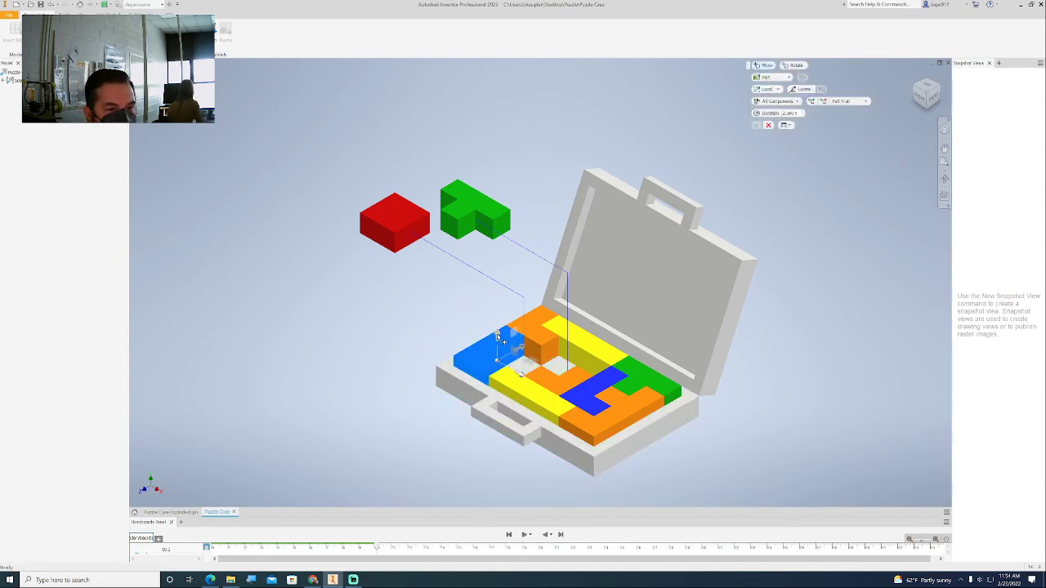
left_click_drag(514, 346, 443, 310)
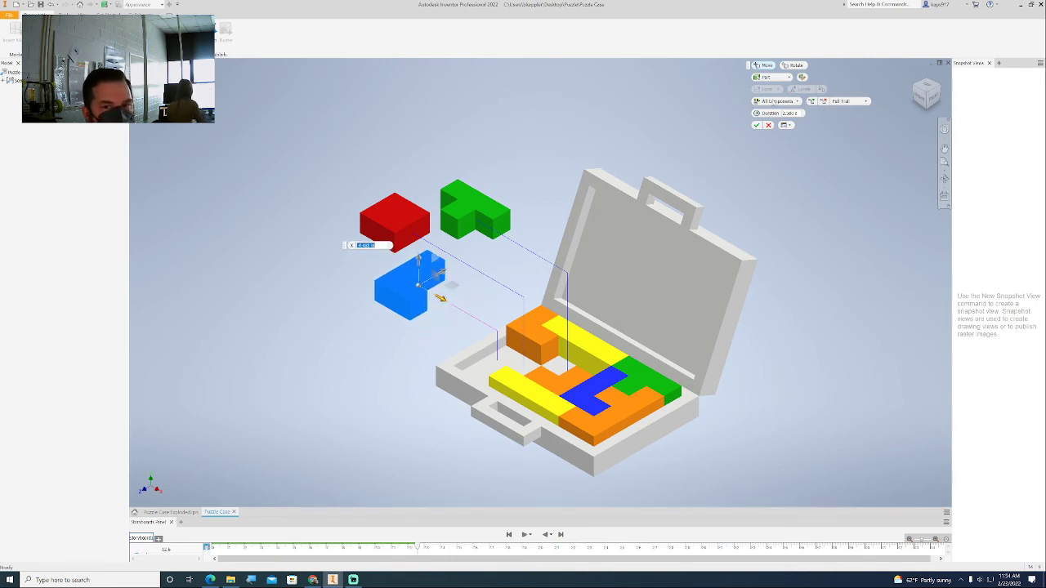
left_click(757, 126)
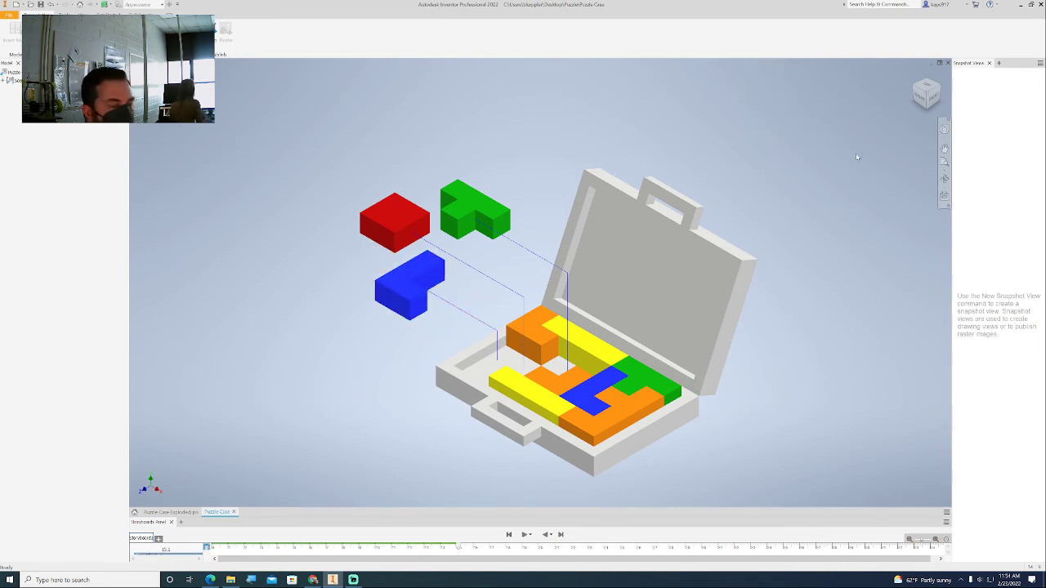